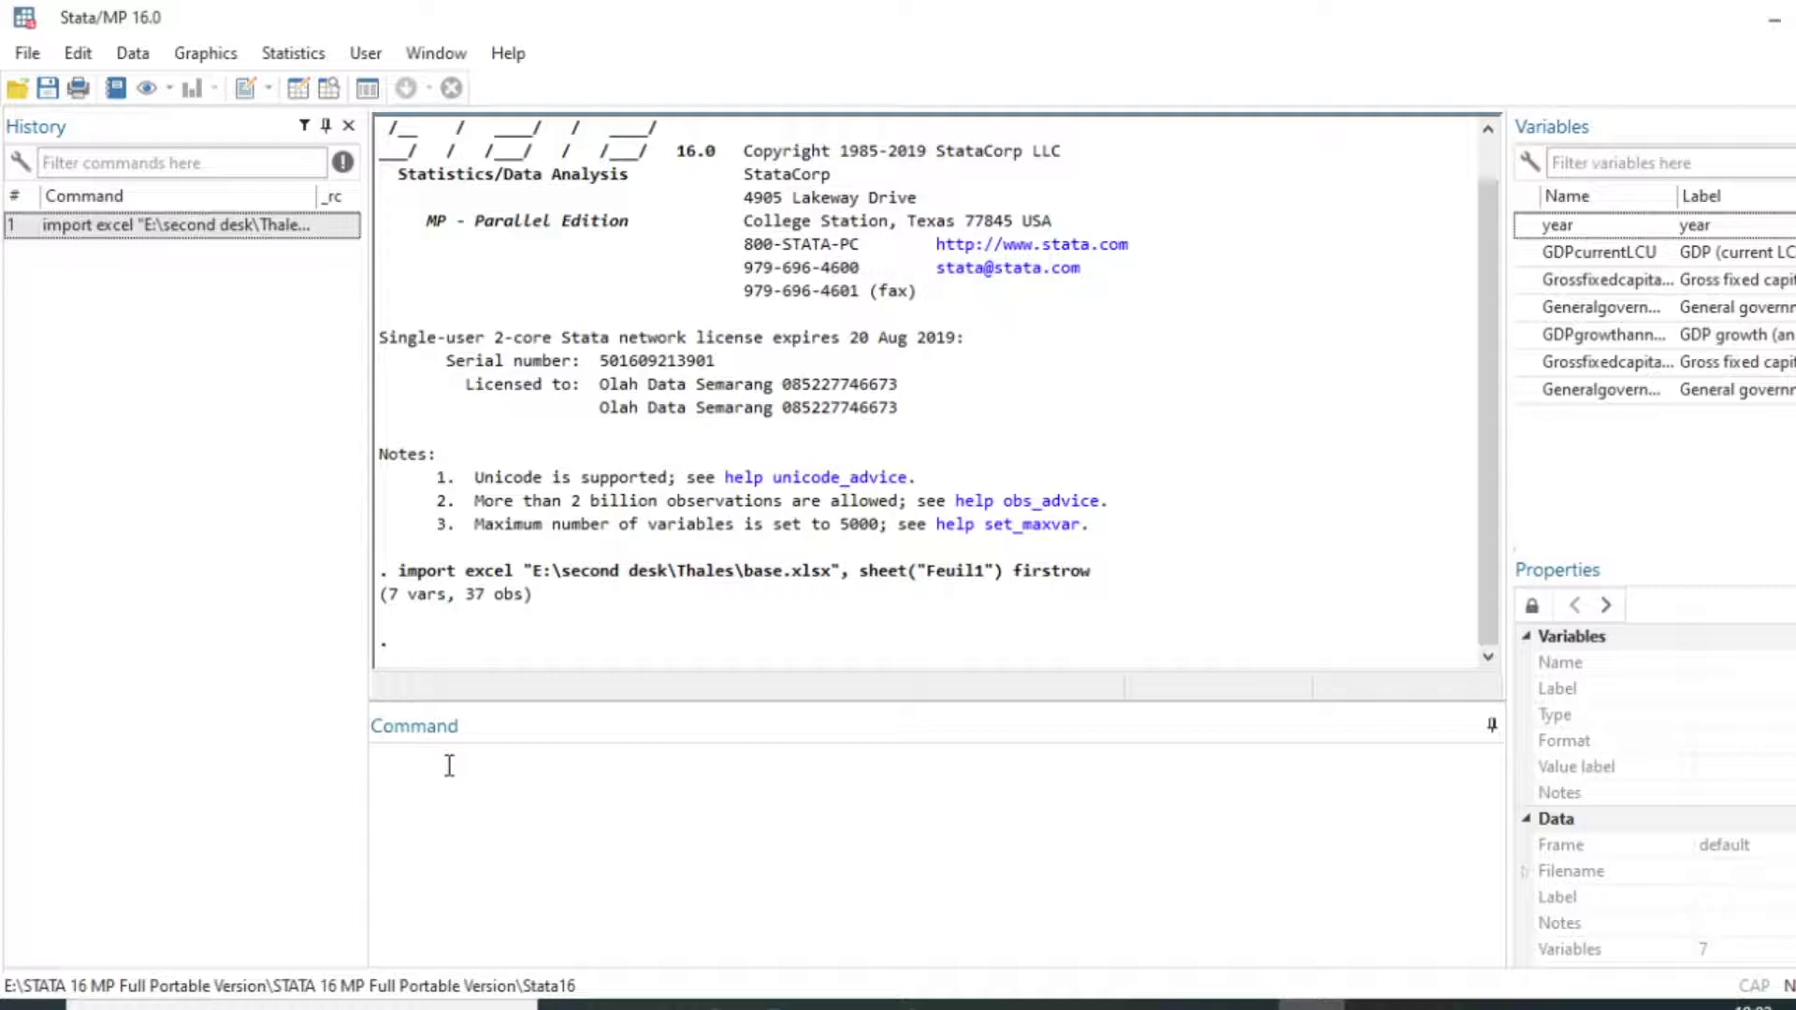
Run regress GDPcurrentLCU Grossfixedcapitalformation Generalgovernmentfinalconsump Grossfixedcapitalformationp
{"action": "left_click", "coordinate": [449, 765]}
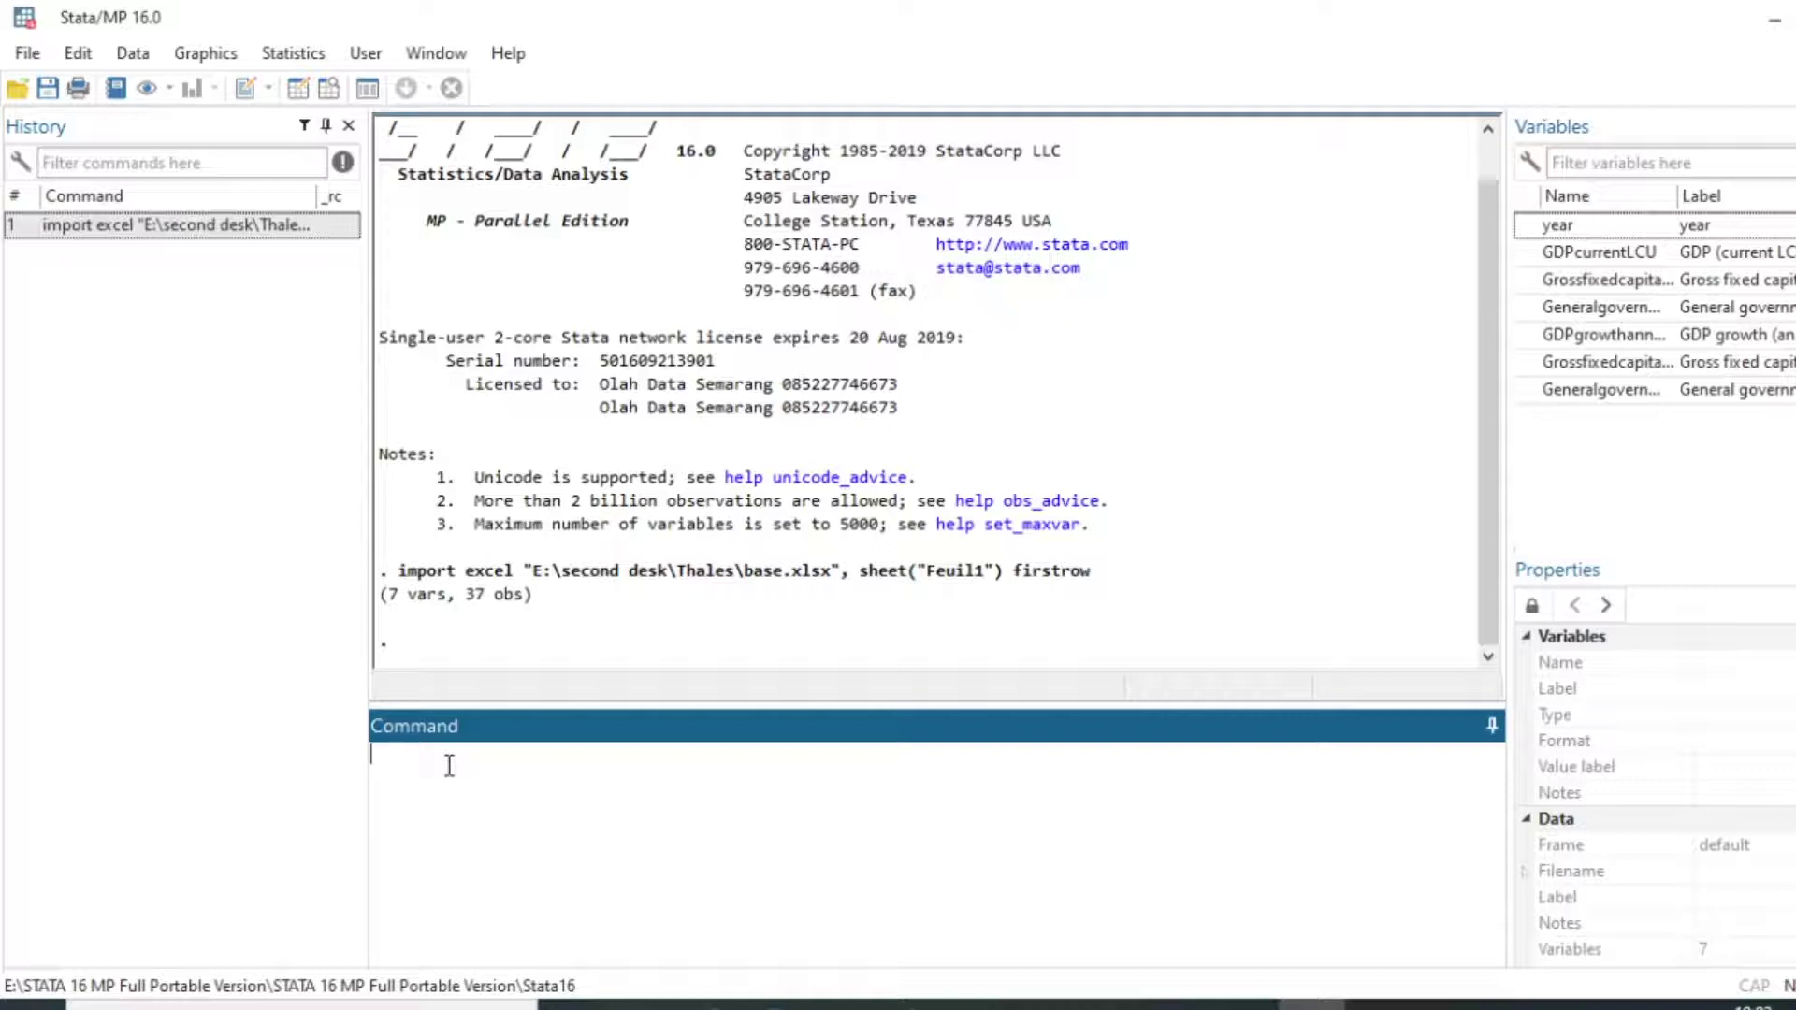
{"action": "type", "text": "gre"}
{"action": "key", "text": "BackSpace"}
{"action": "key", "text": "BackSpace"}
{"action": "key", "text": "BackSpace"}
{"action": "type", "text": "regress"}
{"action": "double_click", "coordinate": [1728, 255]}
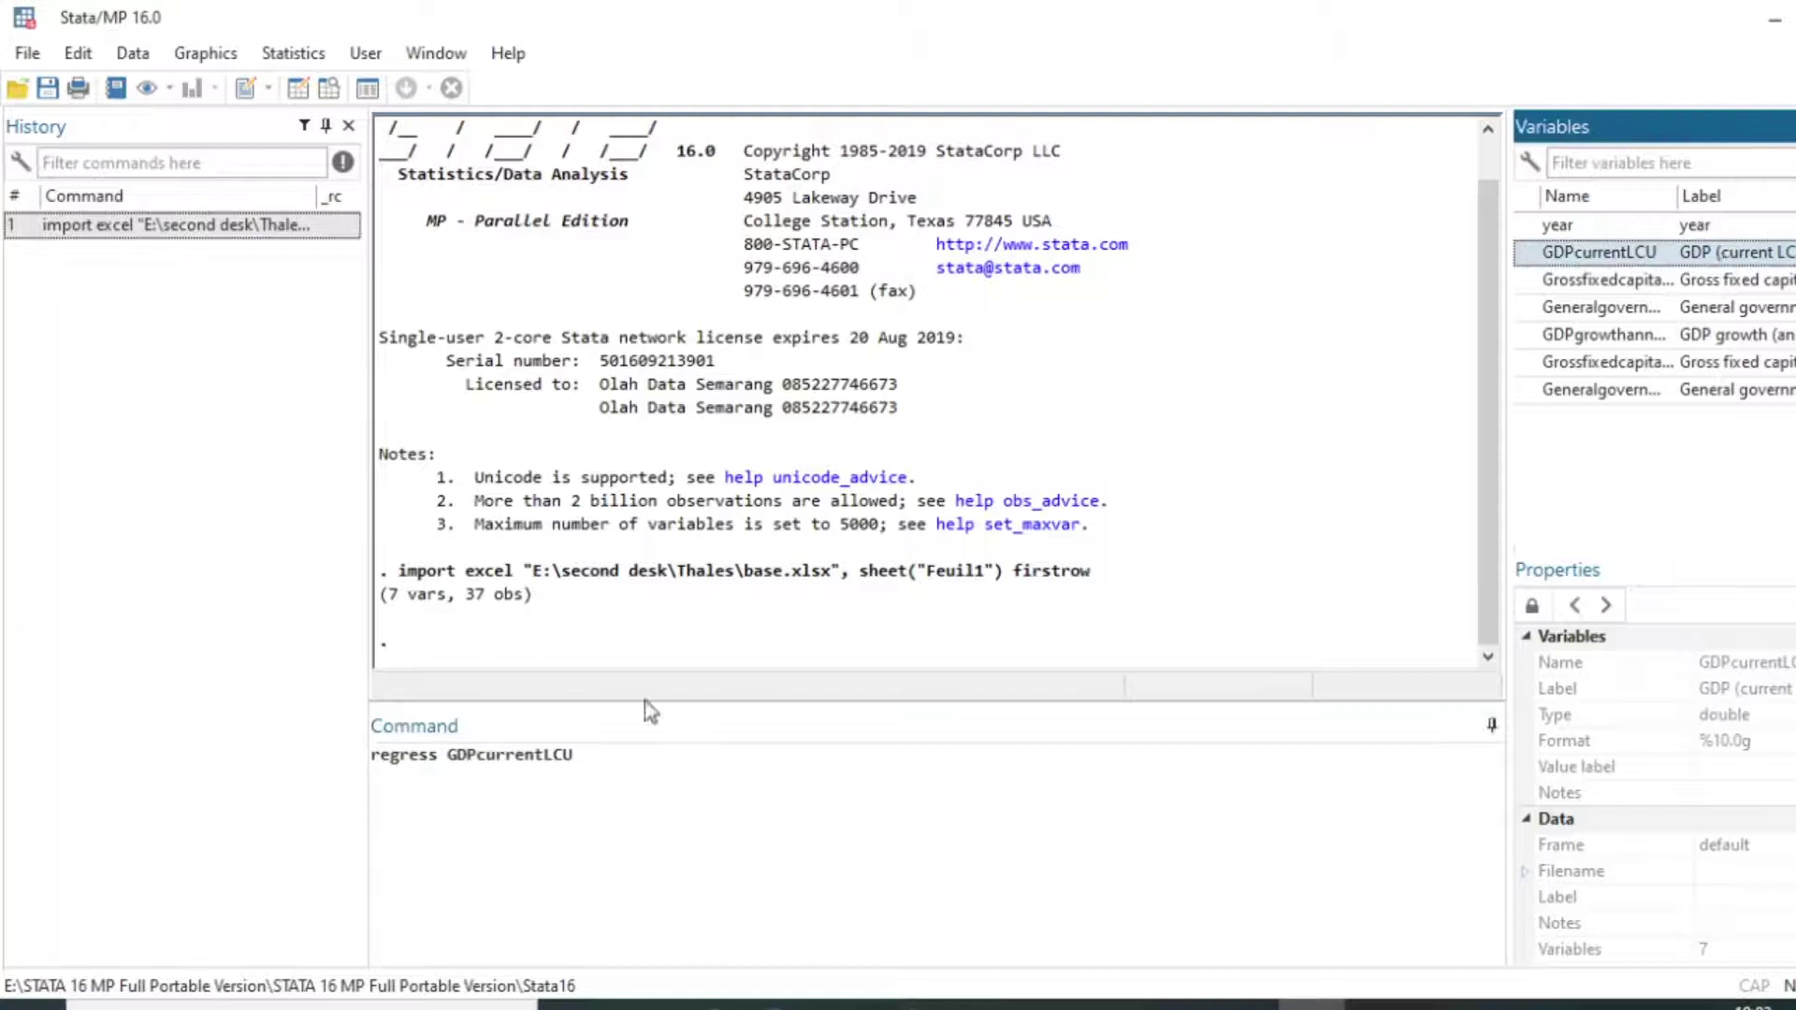
{"action": "left_click", "coordinate": [616, 759]}
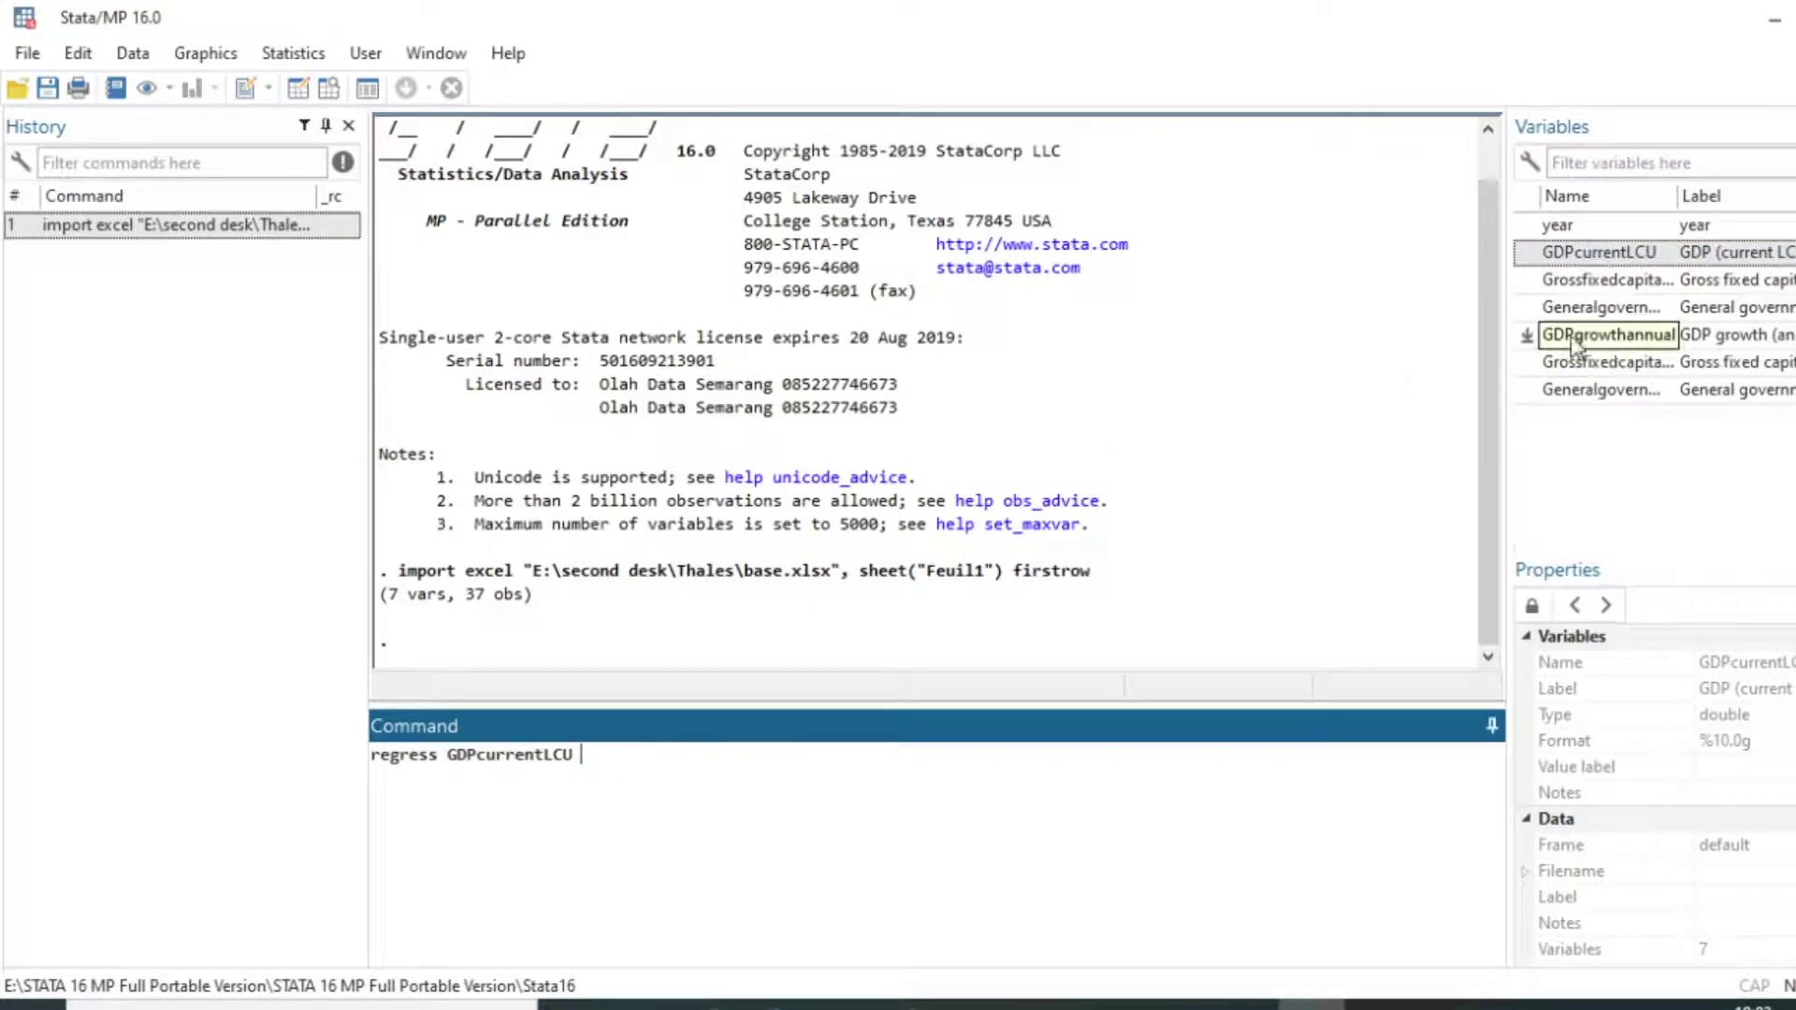
{"action": "double_click", "coordinate": [1748, 281]}
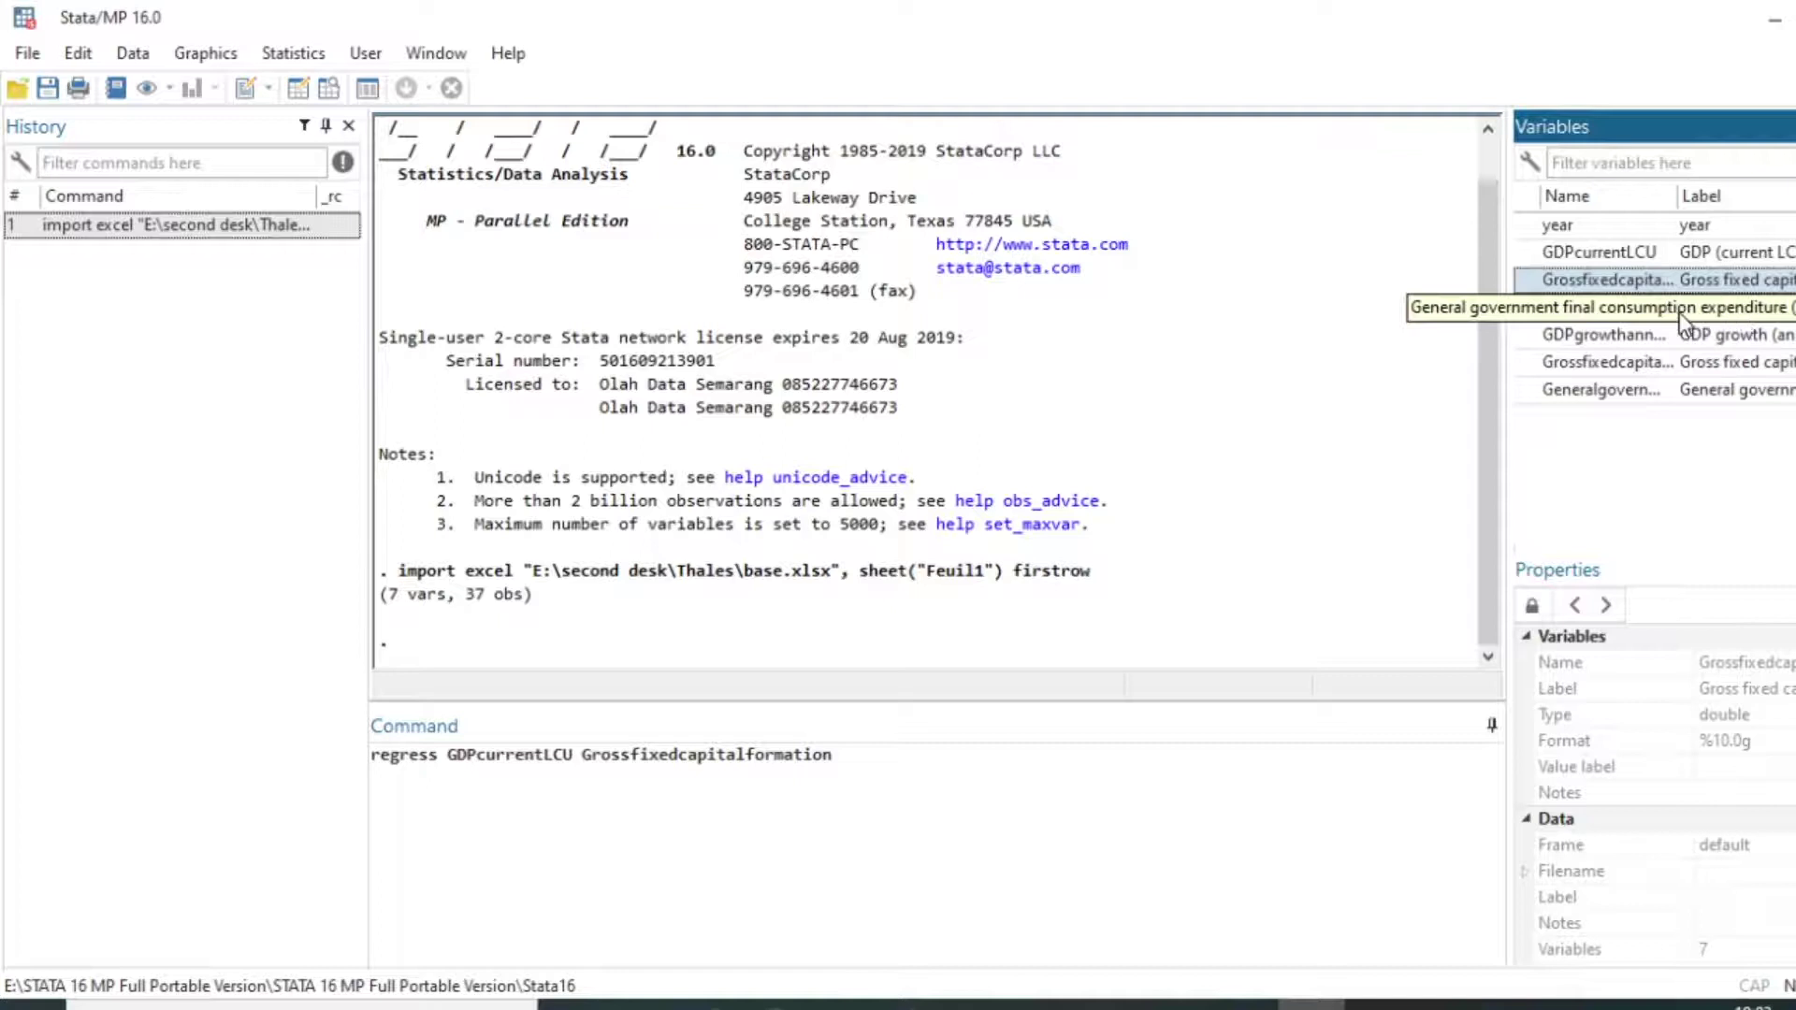
{"action": "left_click", "coordinate": [1755, 312]}
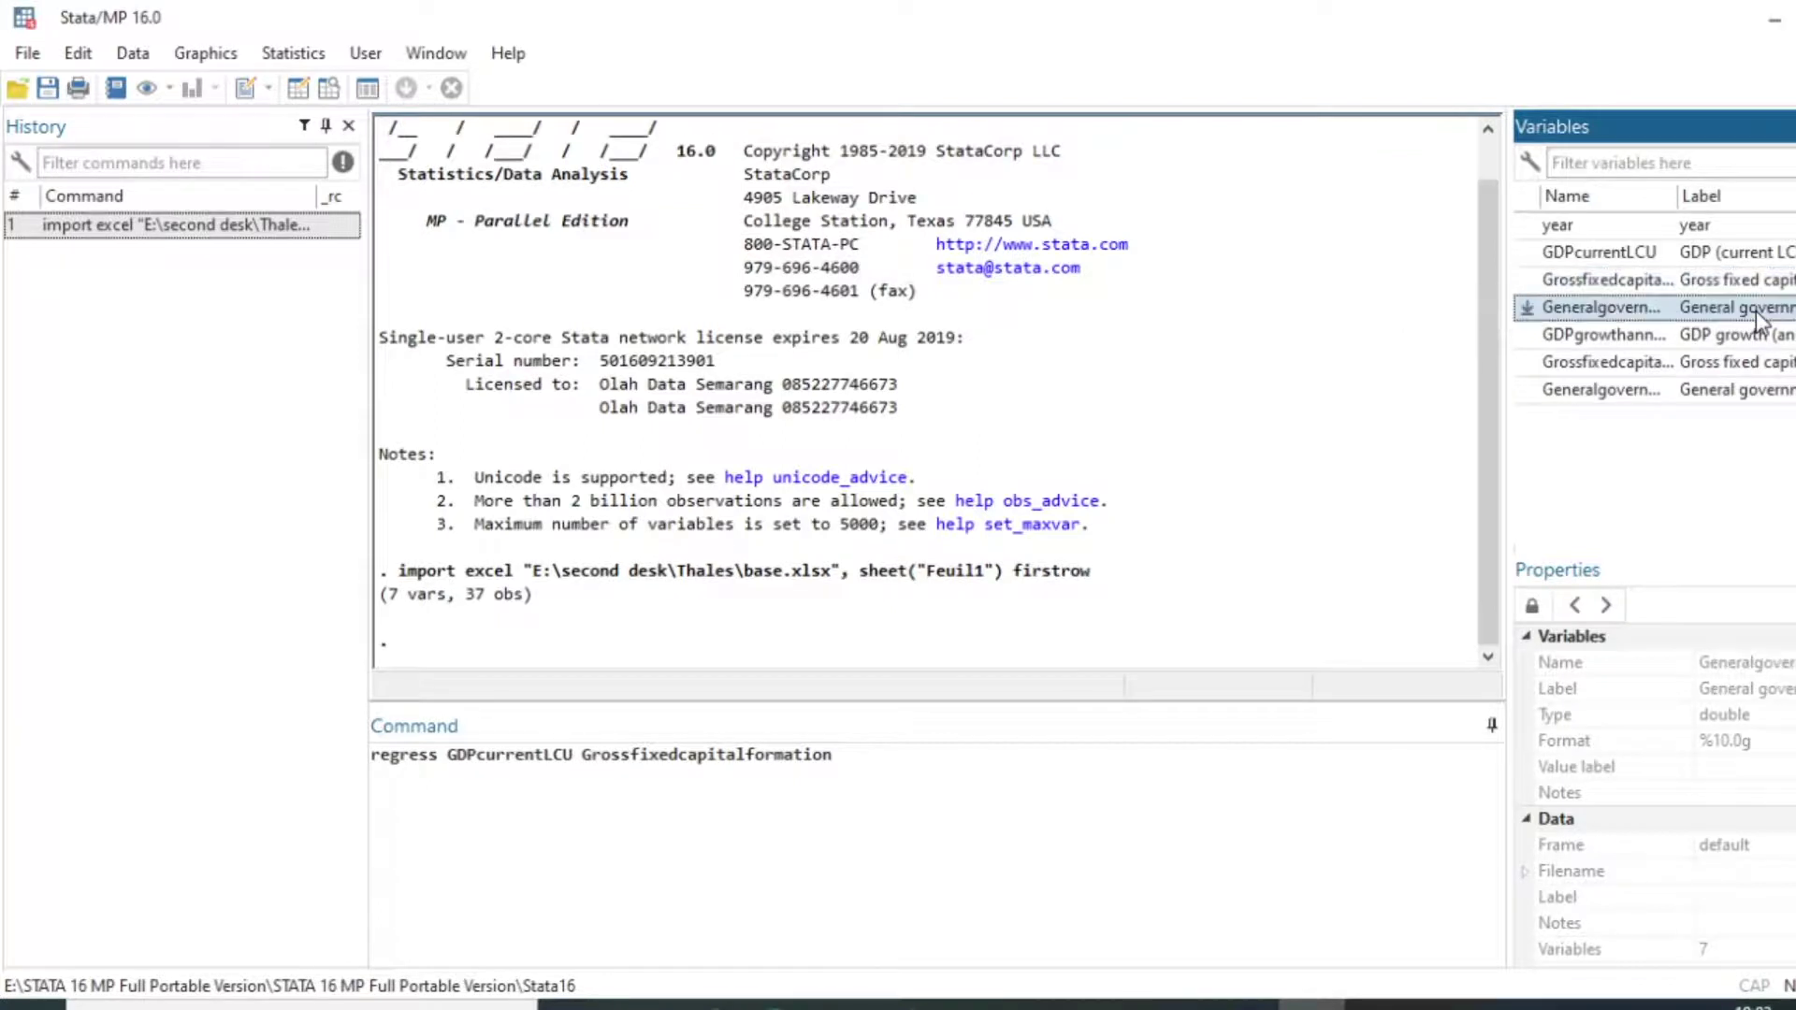
{"action": "double_click", "coordinate": [1755, 315]}
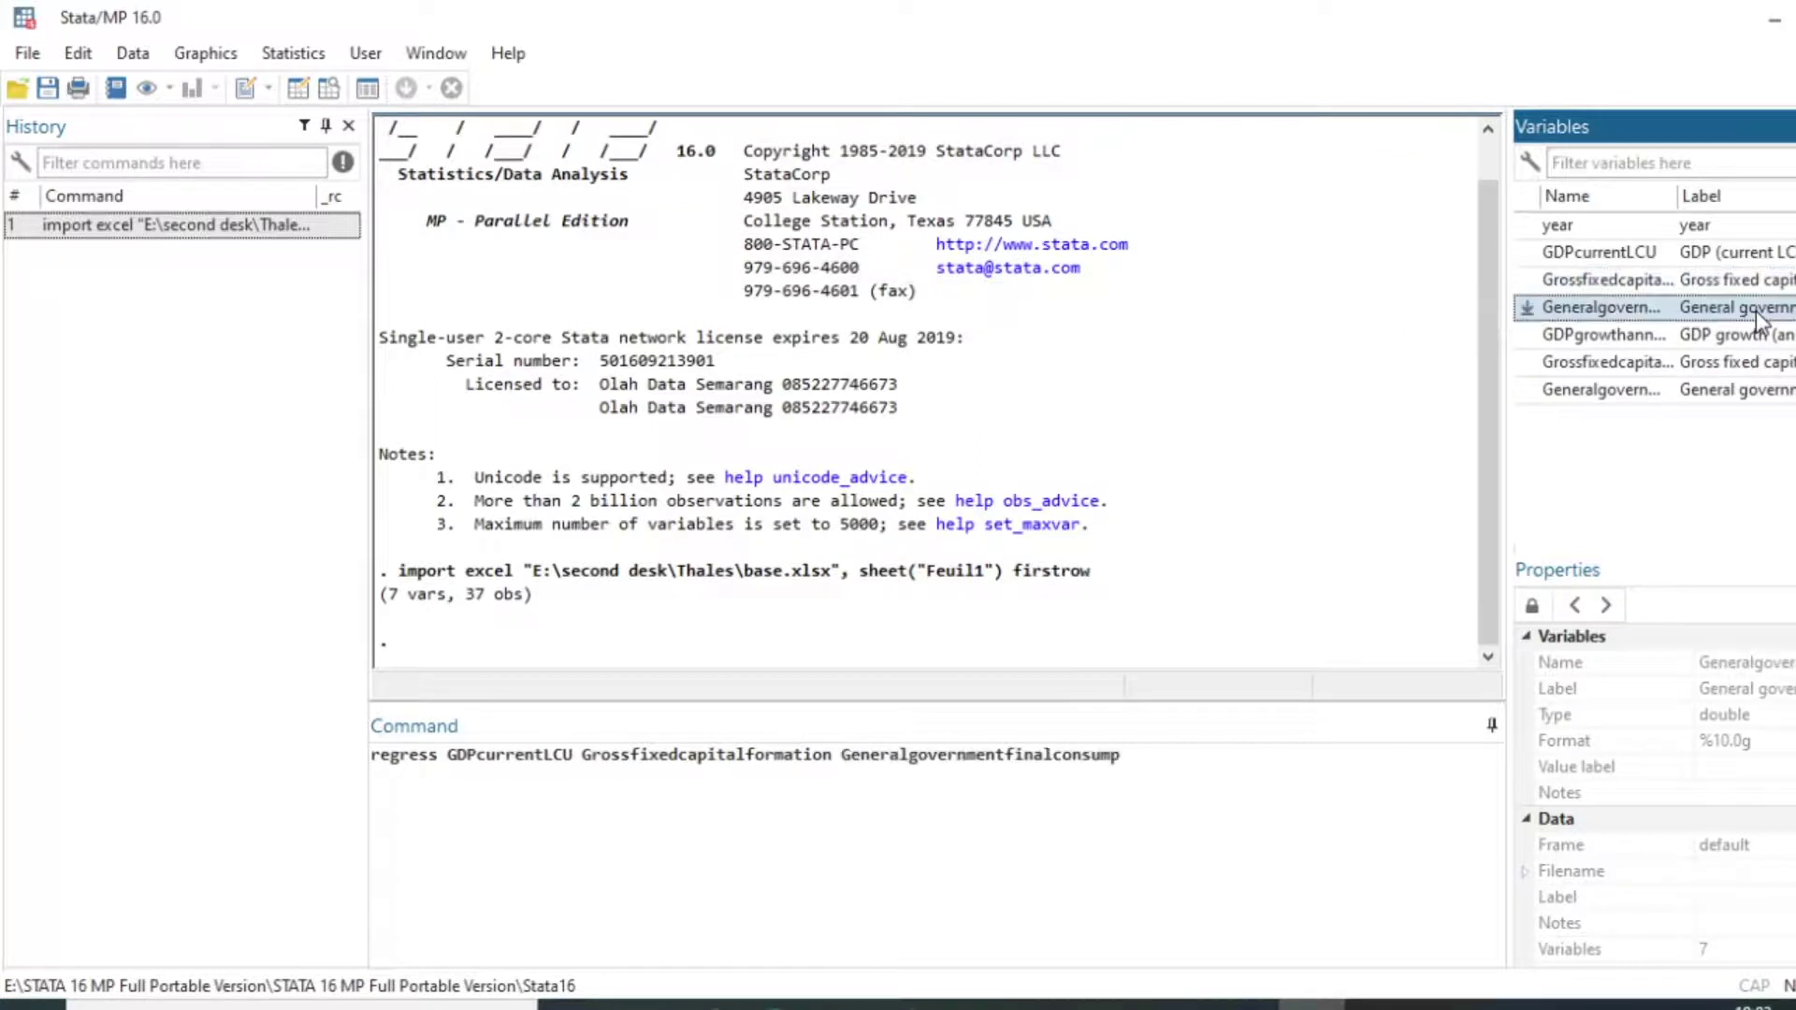
{"action": "double_click", "coordinate": [1732, 363]}
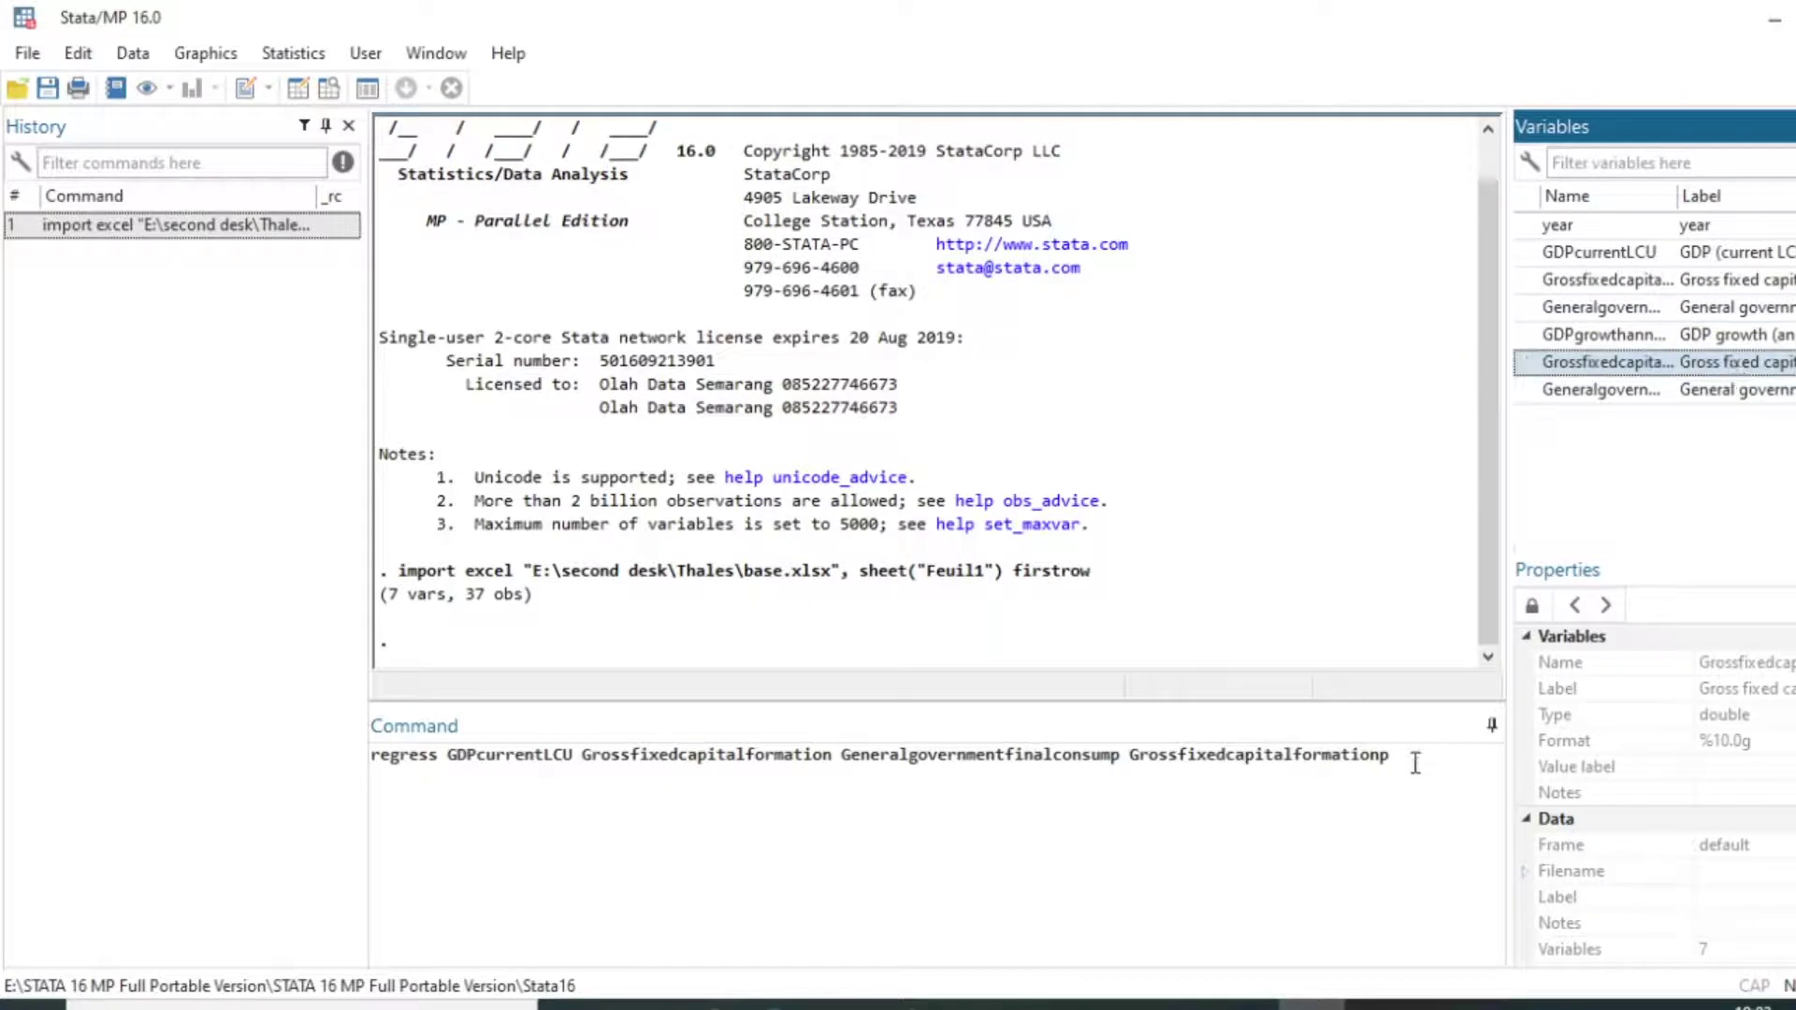
{"action": "key", "text": "Return"}
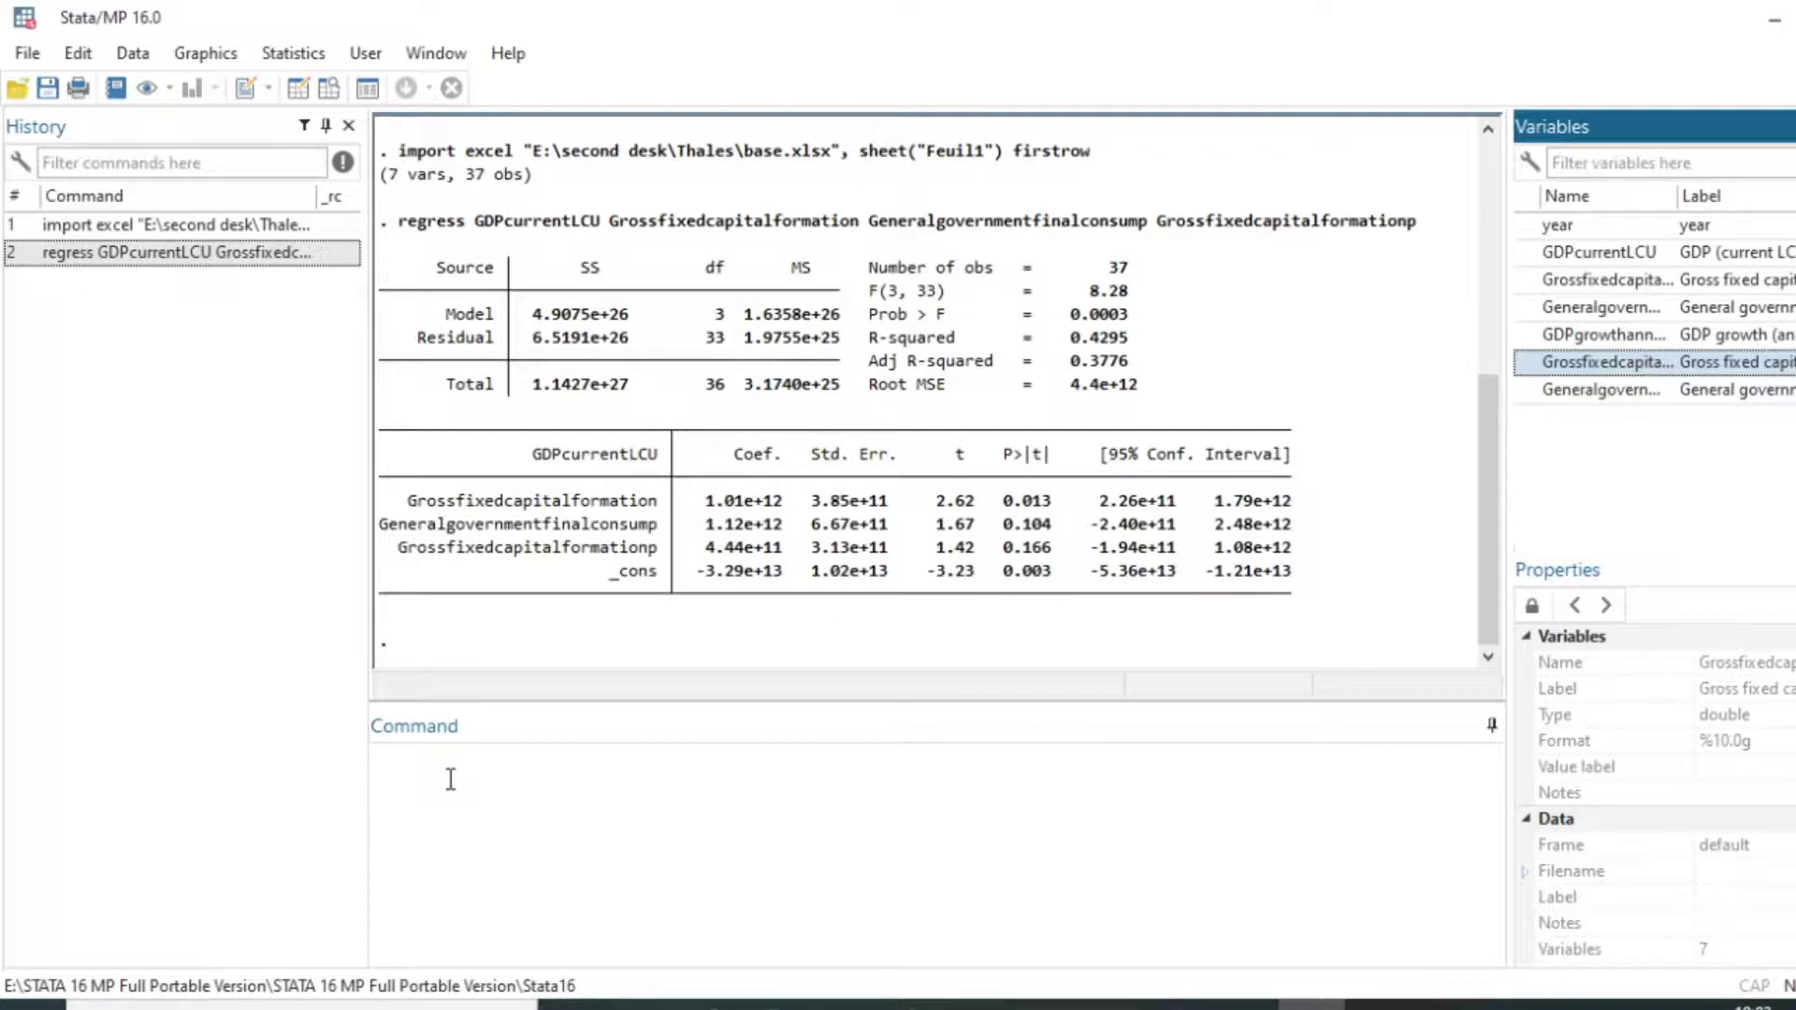
With the regression output (R-squared 0.4295, 37 observations) shown, focus the Command box
{"action": "left_click", "coordinate": [419, 776]}
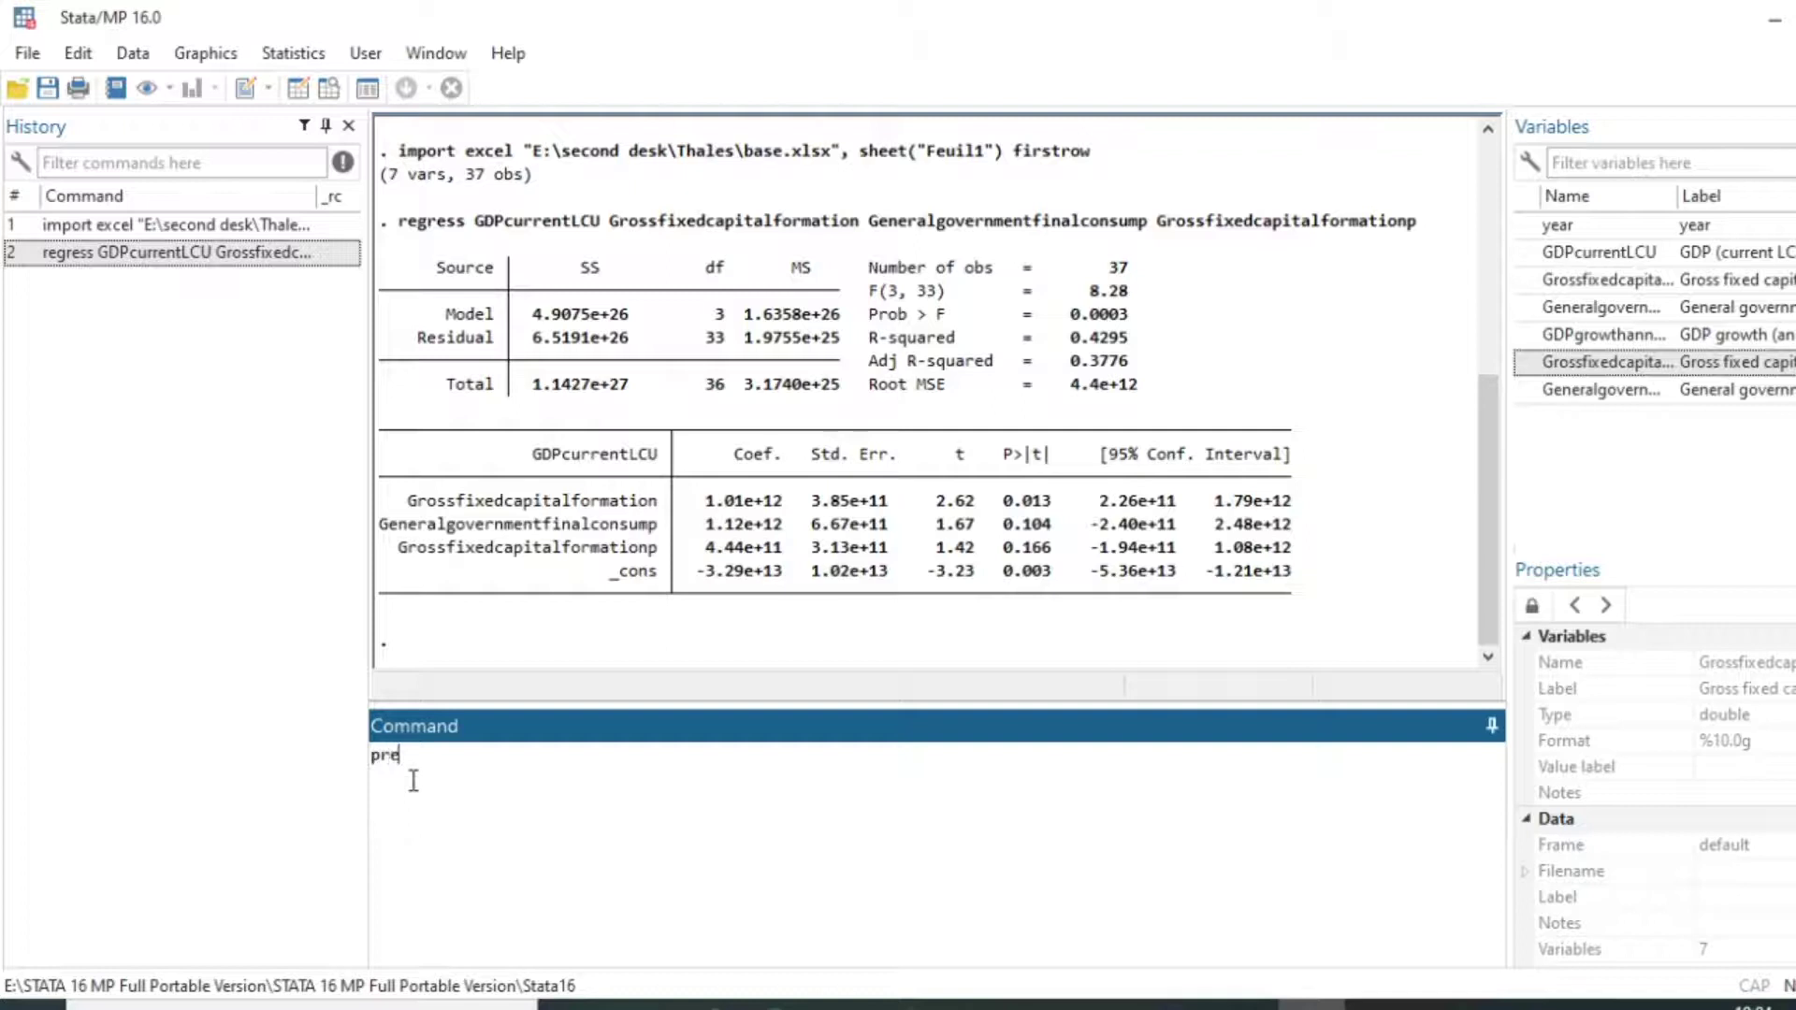
Run predict residual, resid to store the regression residuals as the variable residual
{"action": "type", "text": "dict residual, "}
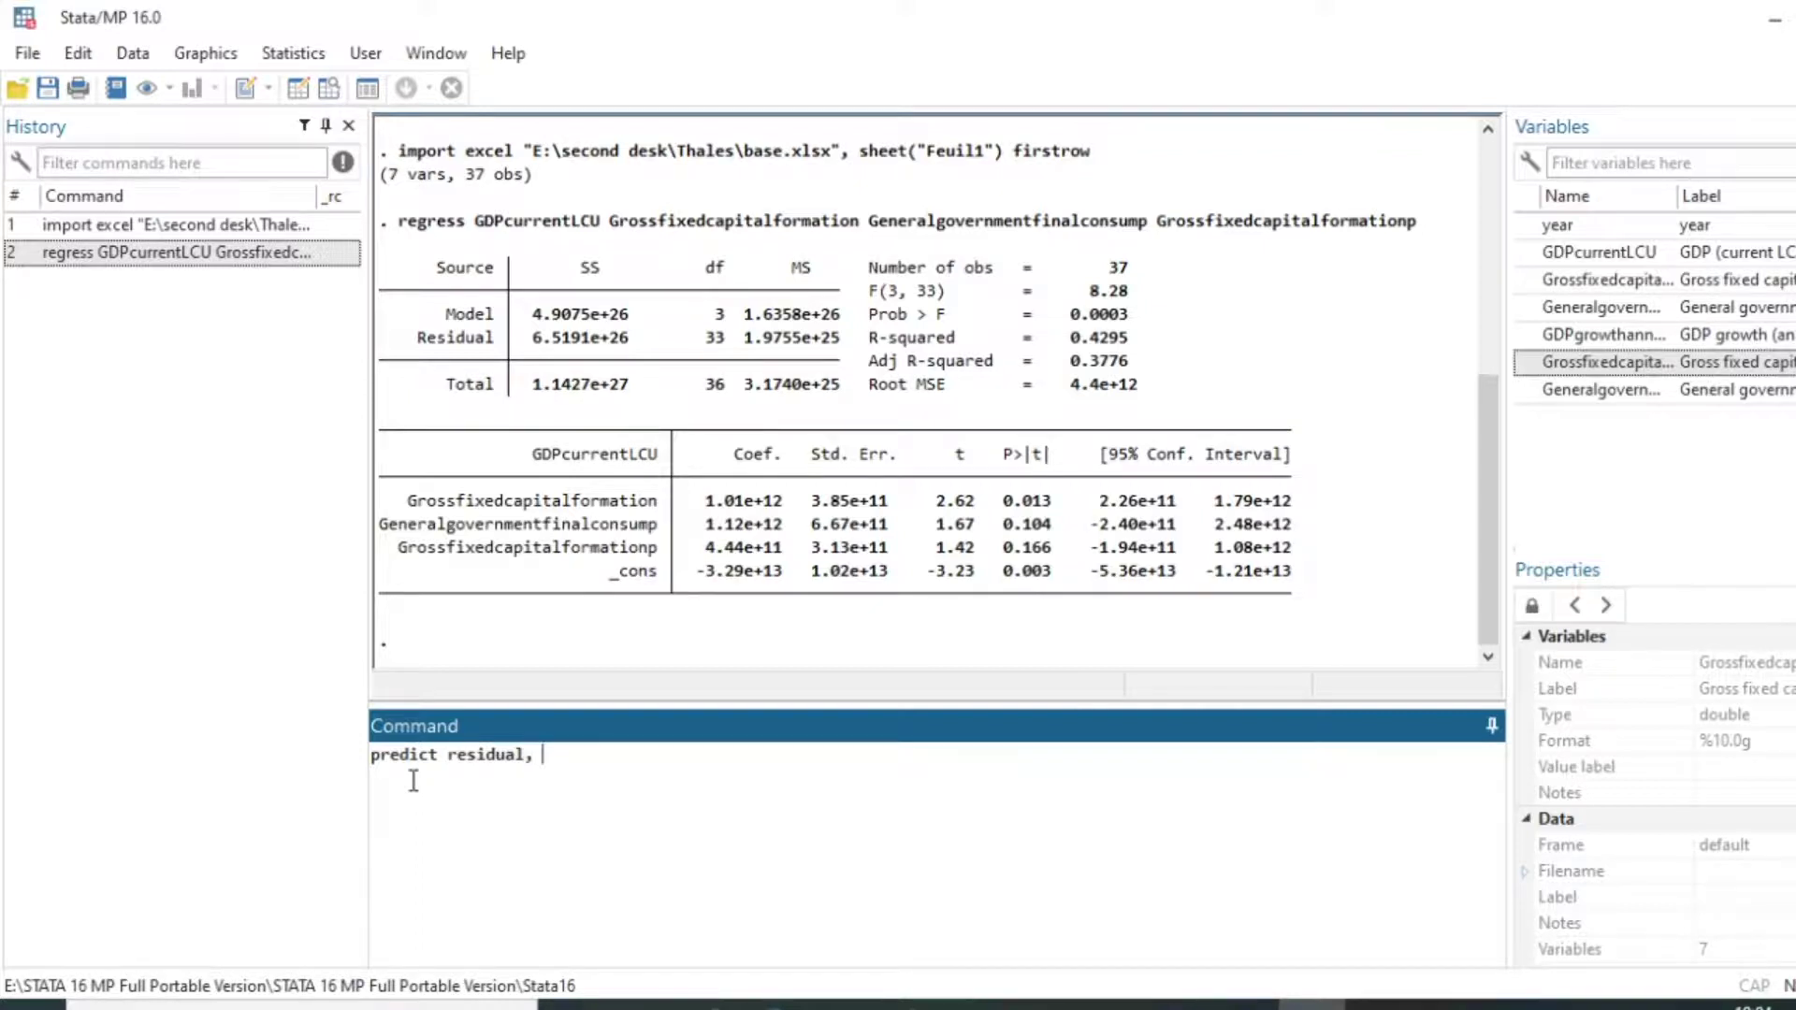
{"action": "type", "text": "risu"}
{"action": "key", "text": "BackSpace"}
{"action": "type", "text": "id"}
{"action": "left_click", "coordinate": [564, 754]}
{"action": "key", "text": "BackSpace"}
{"action": "type", "text": "esid"}
{"action": "left_click", "coordinate": [595, 754]}
{"action": "key", "text": "Return"}
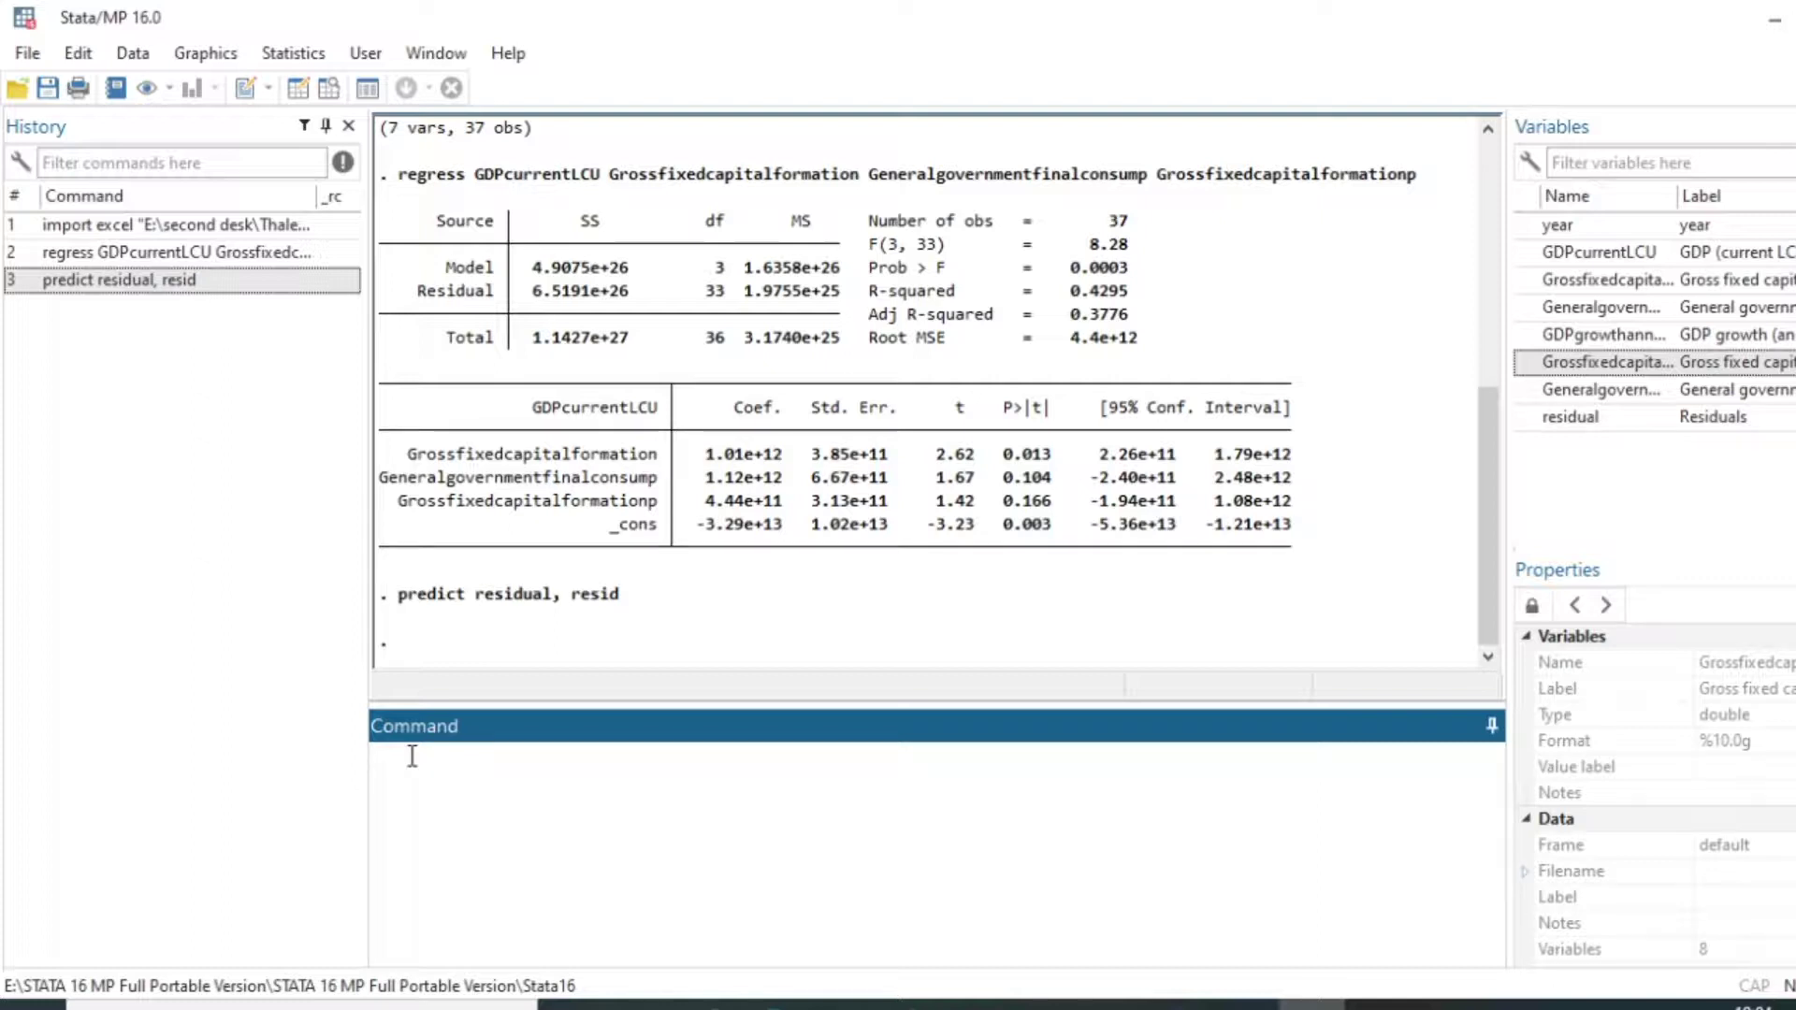
Run hettest residual to perform the Breusch-Pagan heteroskedasticity test
{"action": "type", "text": "hettest"}
{"action": "double_click", "coordinate": [1741, 420]}
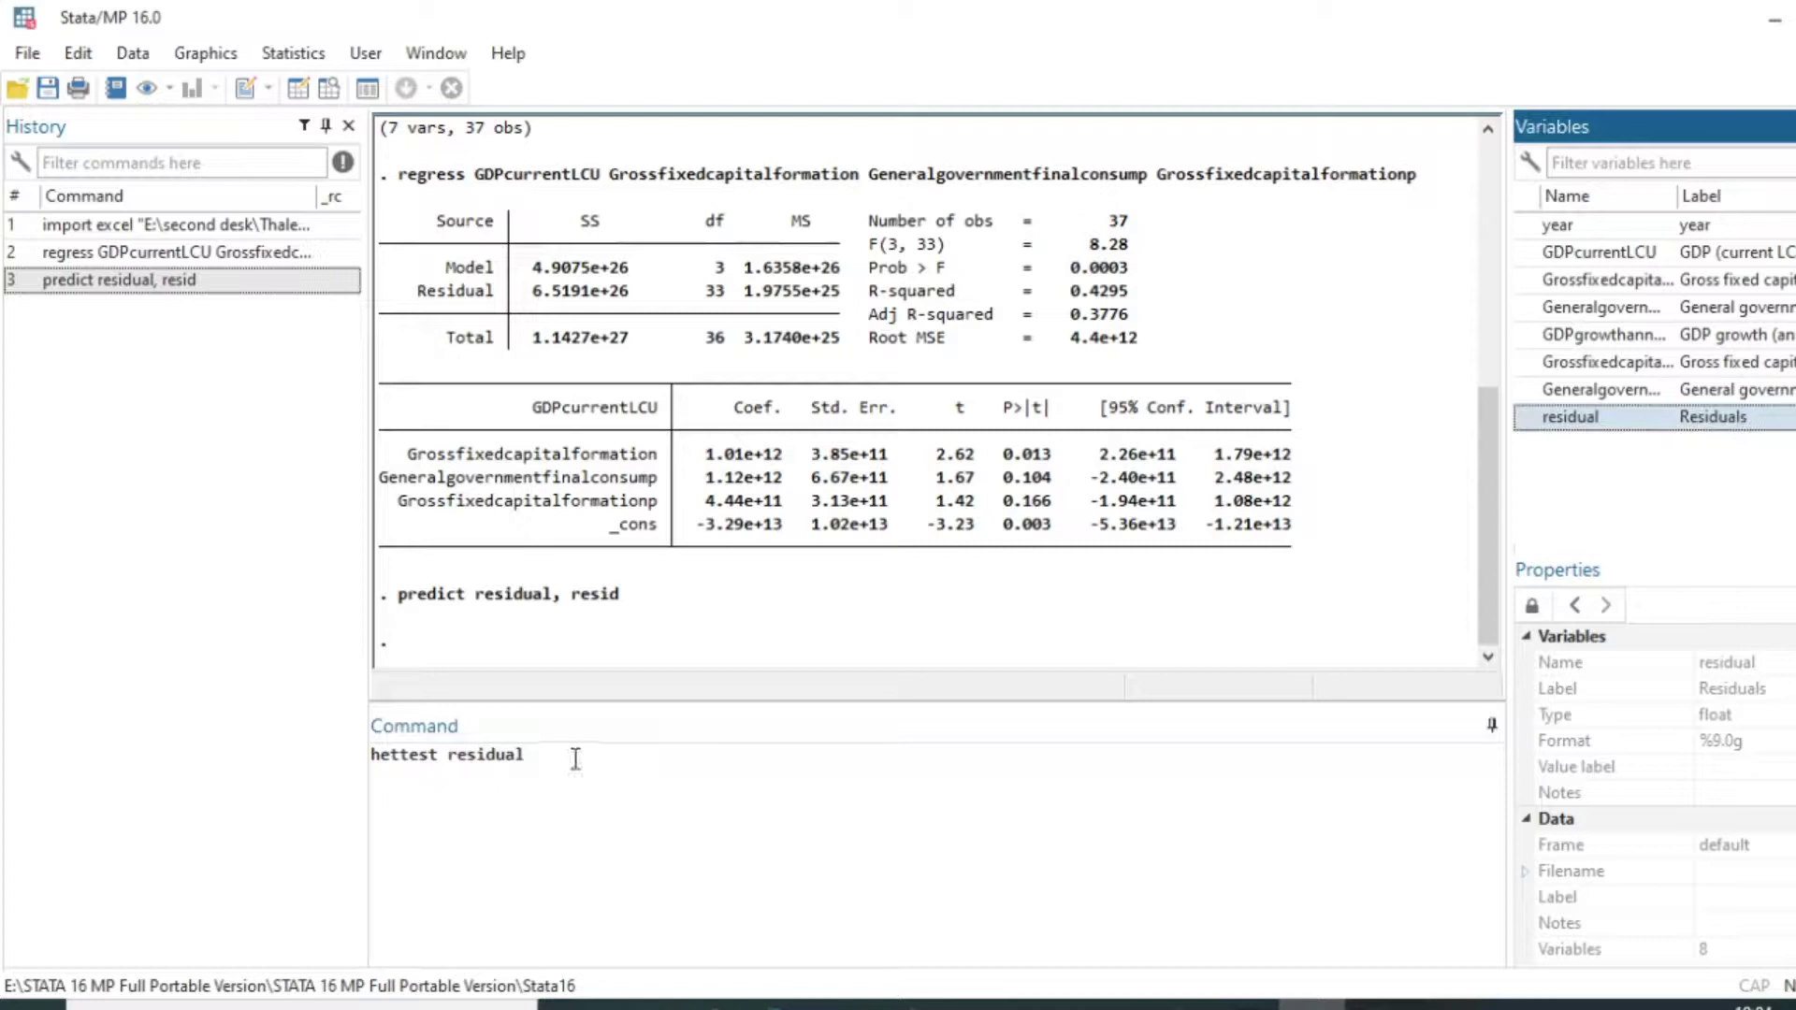
{"action": "key", "text": "Return"}
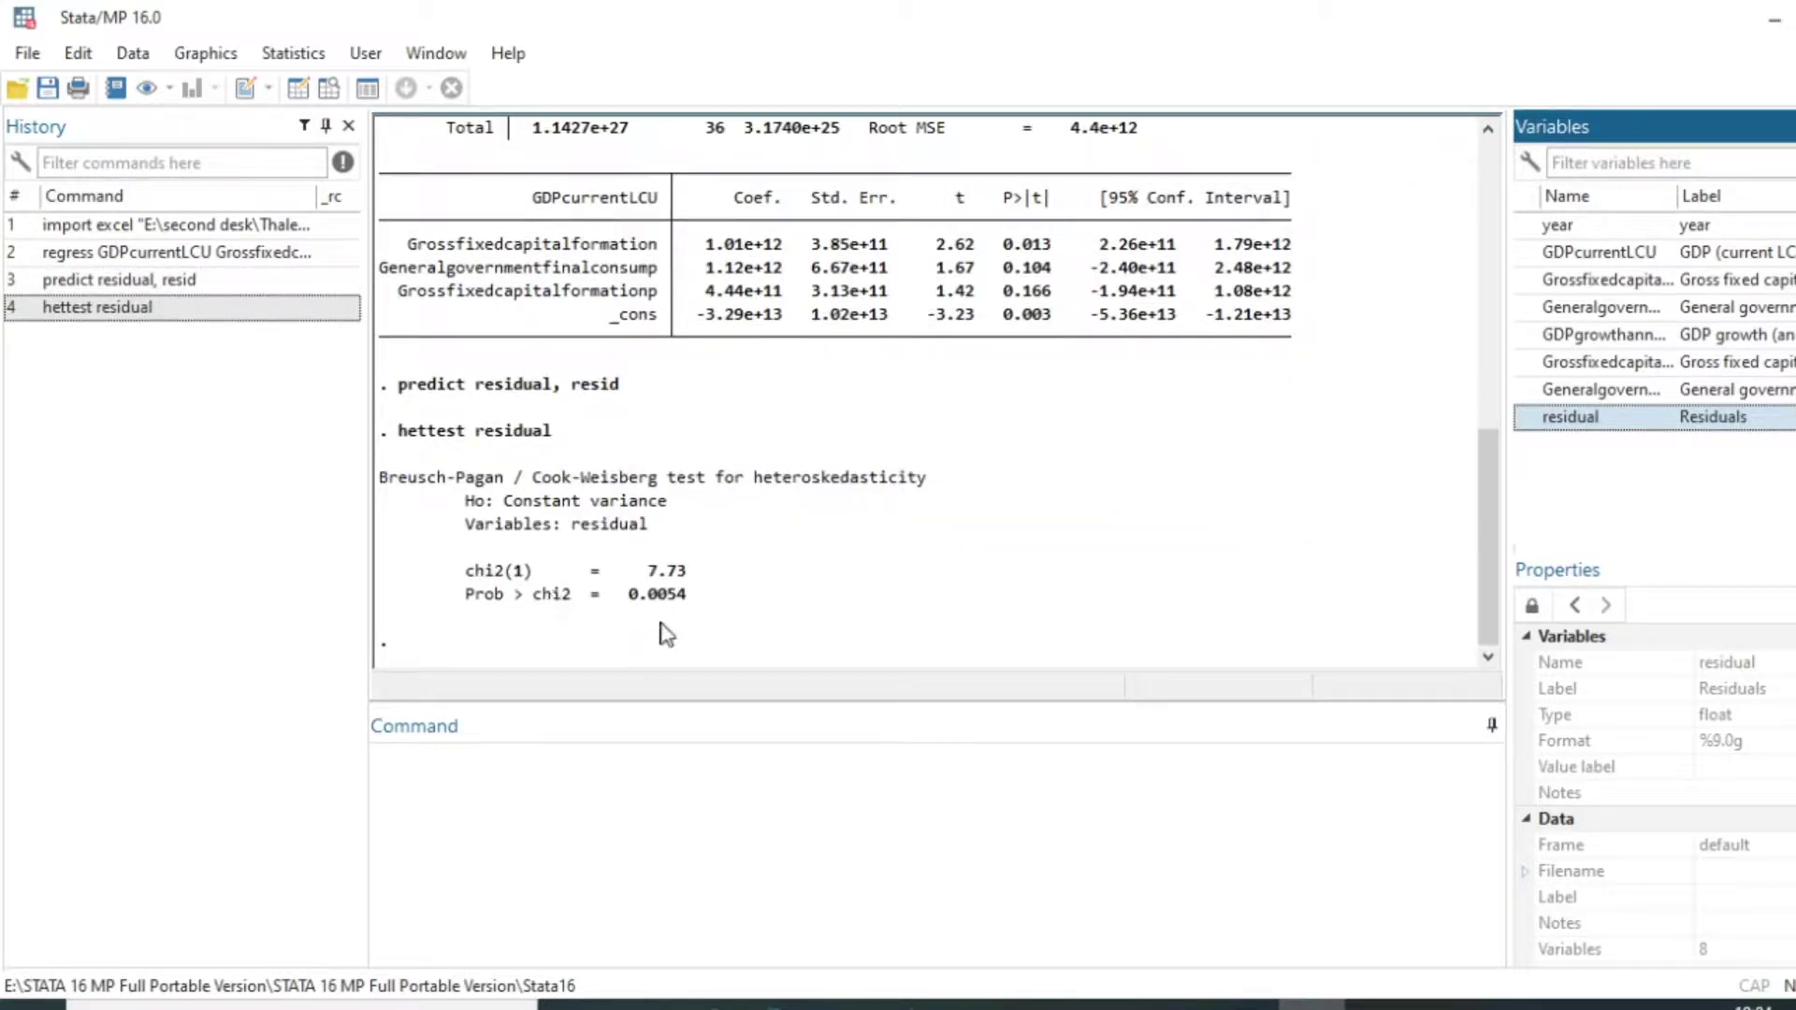
Highlight the test's p-value 0.0054 in the Results window
{"action": "left_click", "coordinate": [631, 603]}
{"action": "left_click_drag", "start_coordinate": [631, 601], "coordinate": [681, 605]}
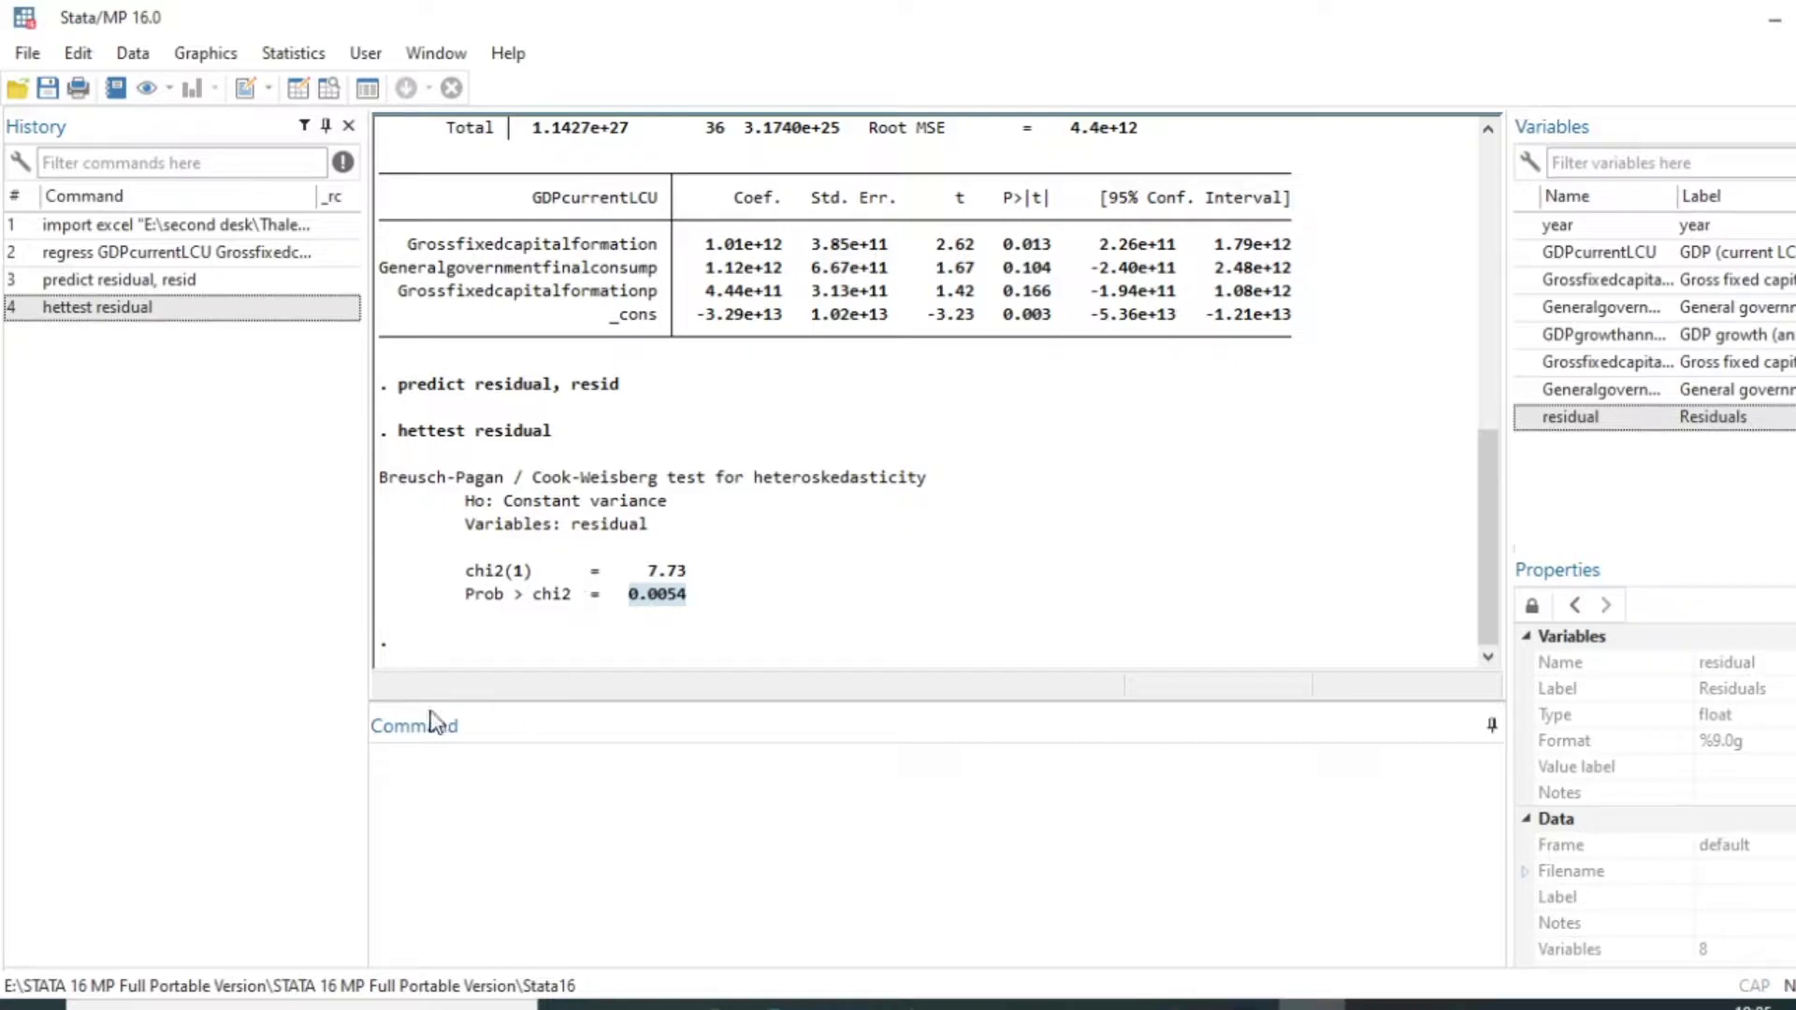
{"action": "left_click", "coordinate": [431, 766]}
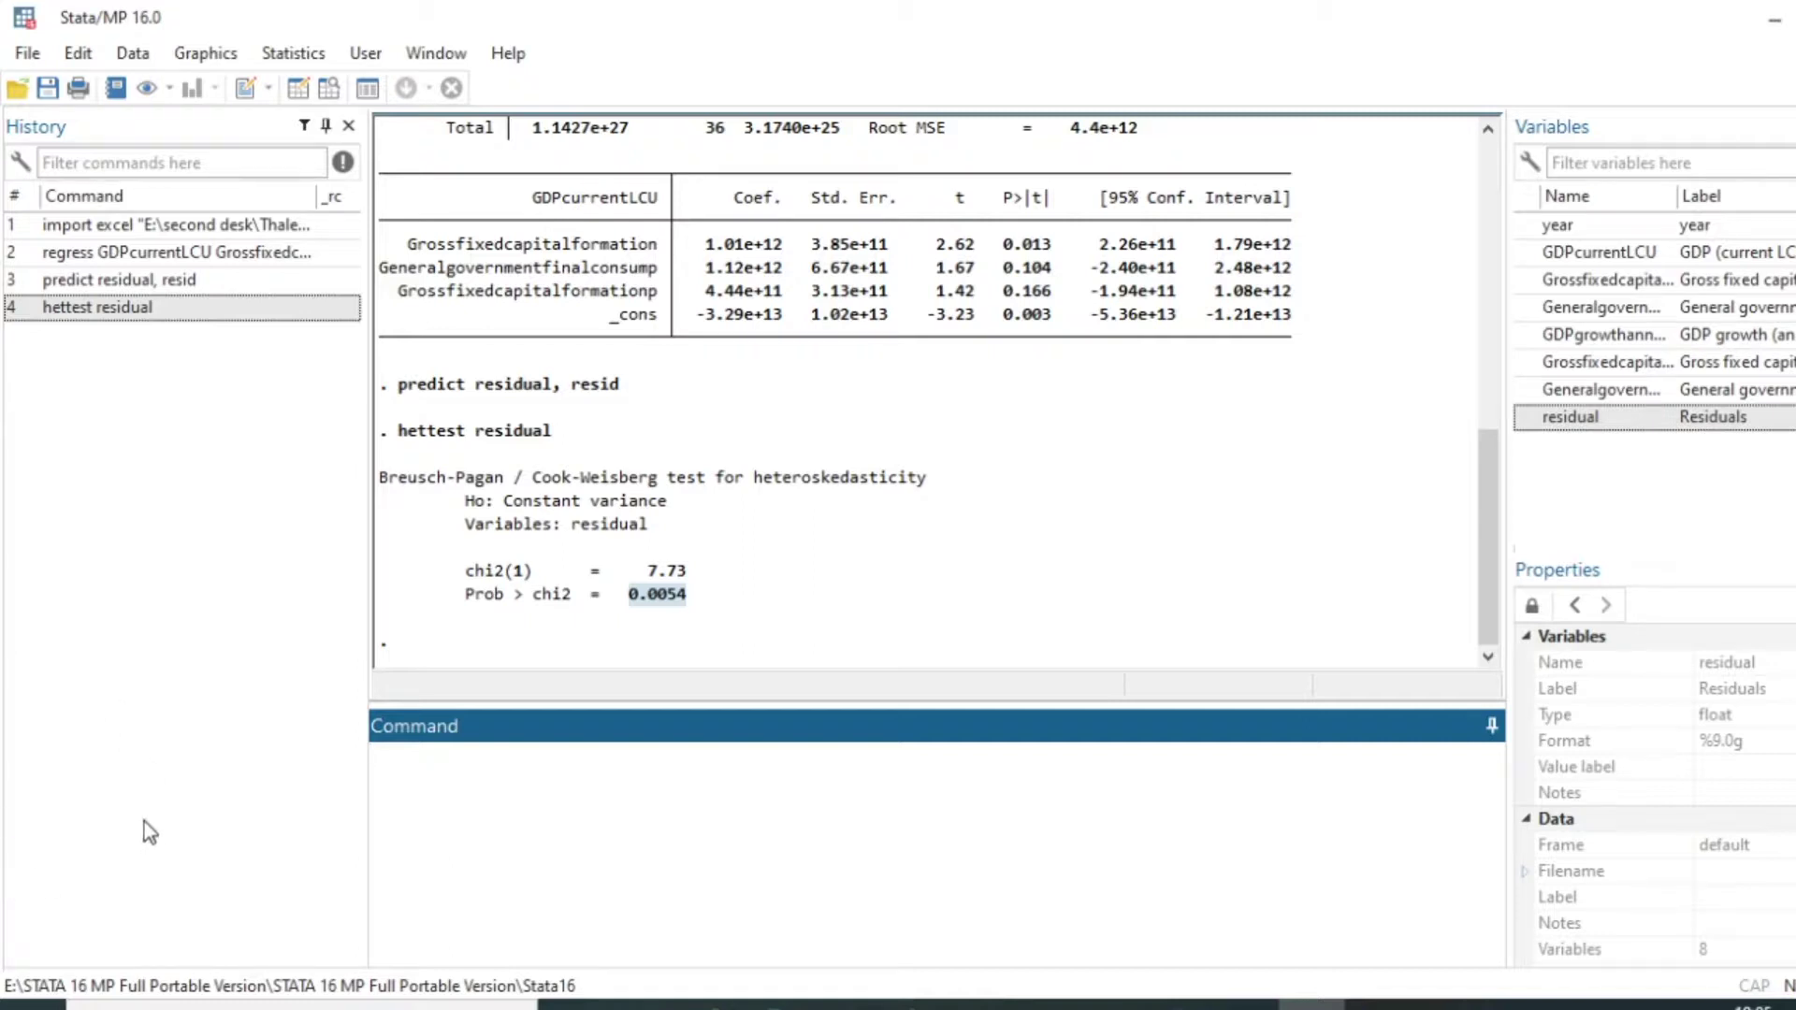
Recall the earlier regress command and rerun it with the robust option
{"action": "left_click", "coordinate": [150, 258]}
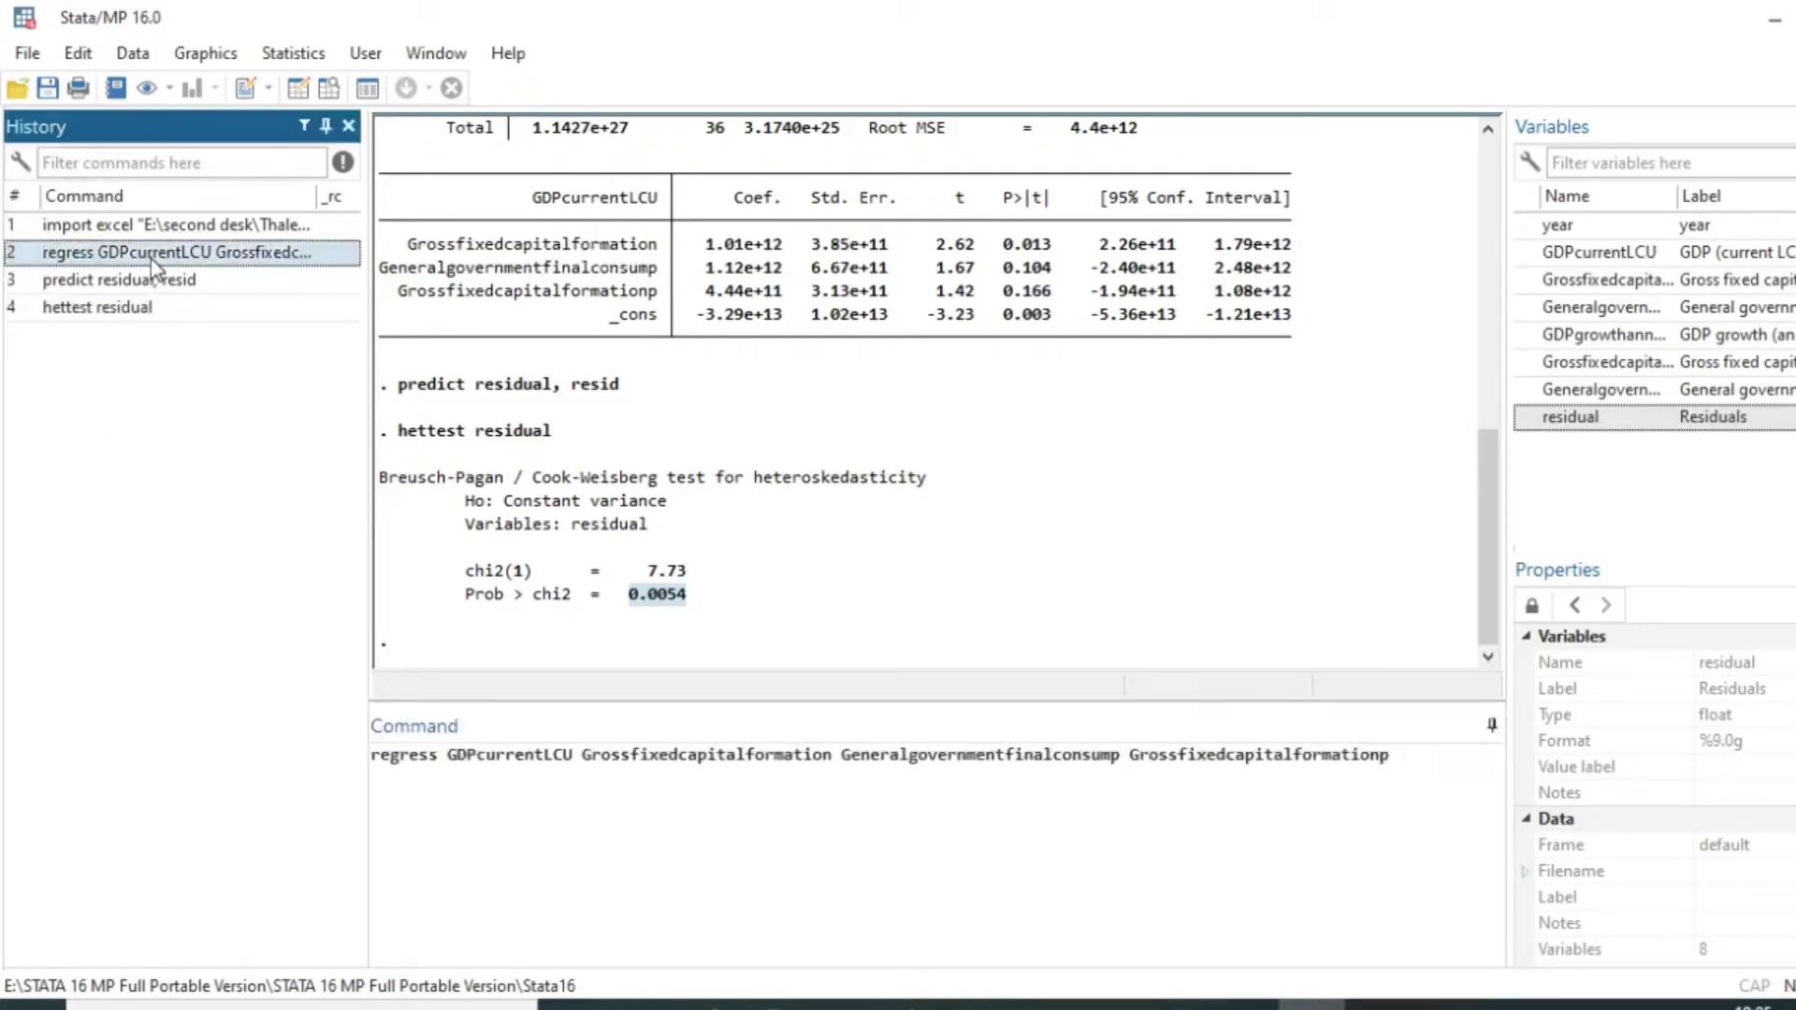
{"action": "left_click", "coordinate": [1401, 755]}
{"action": "type", "text": ", "}
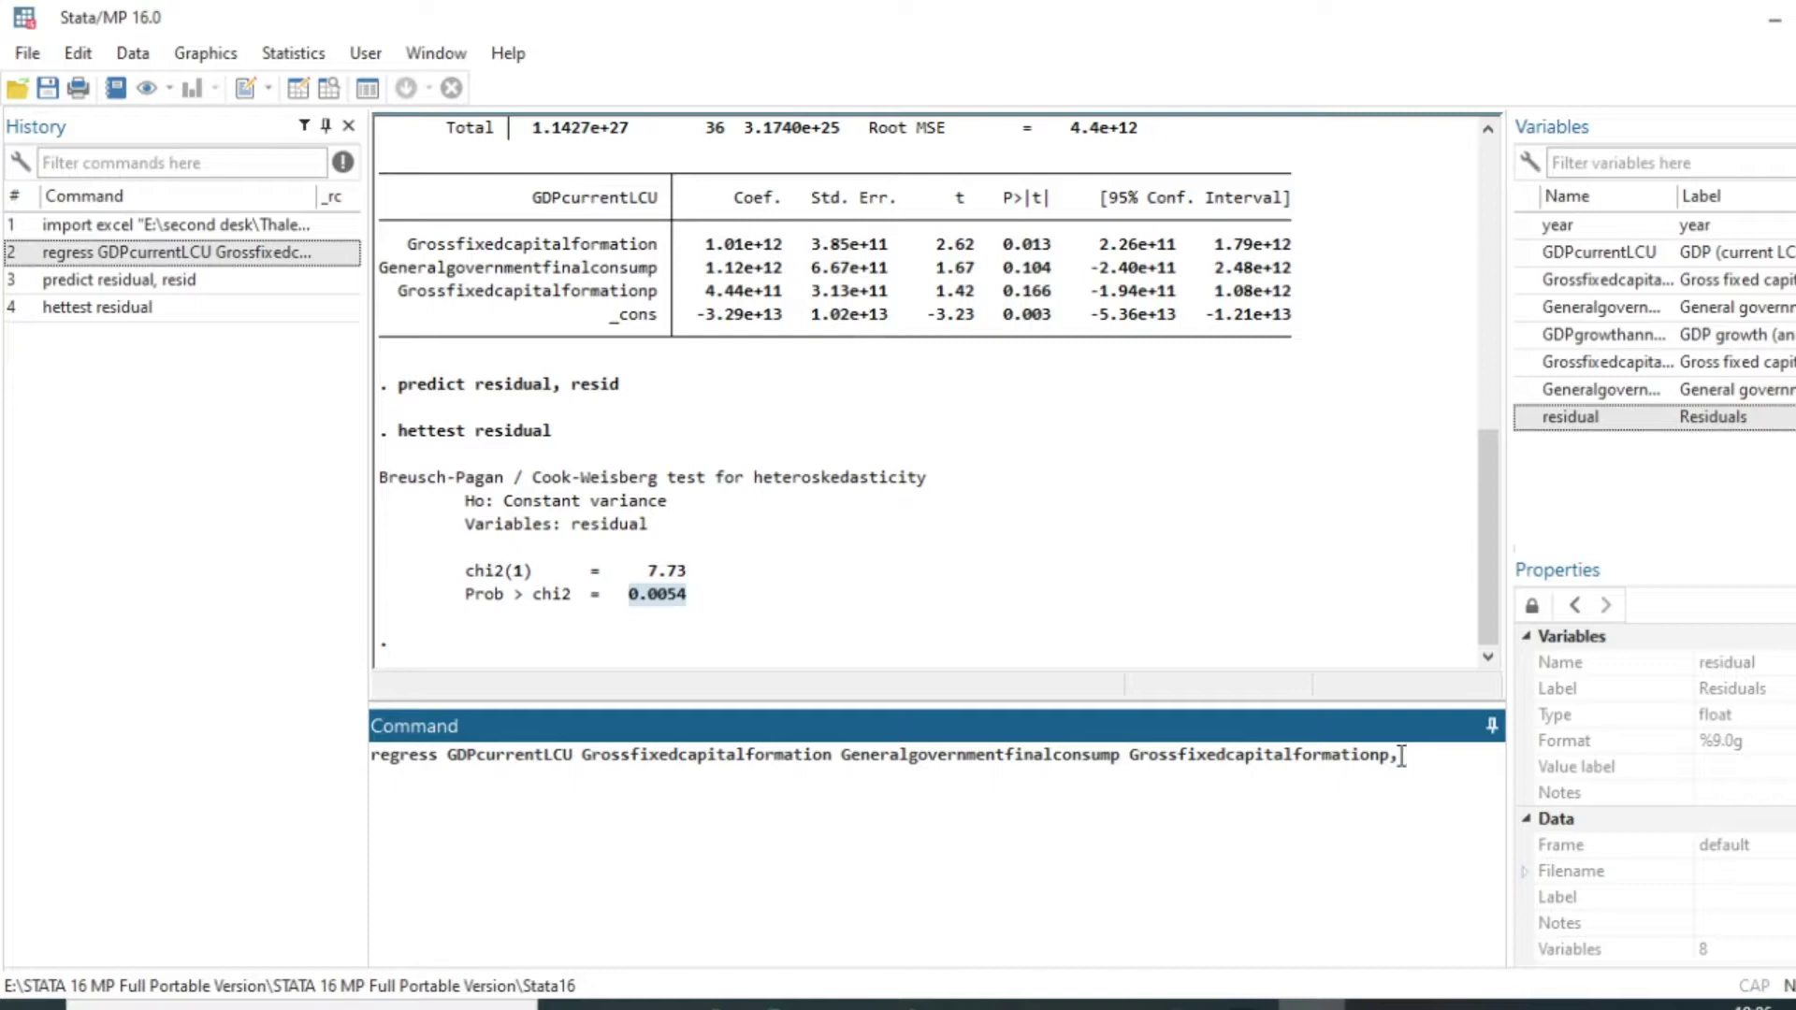
{"action": "type", "text": "robust"}
{"action": "key", "text": "Return"}
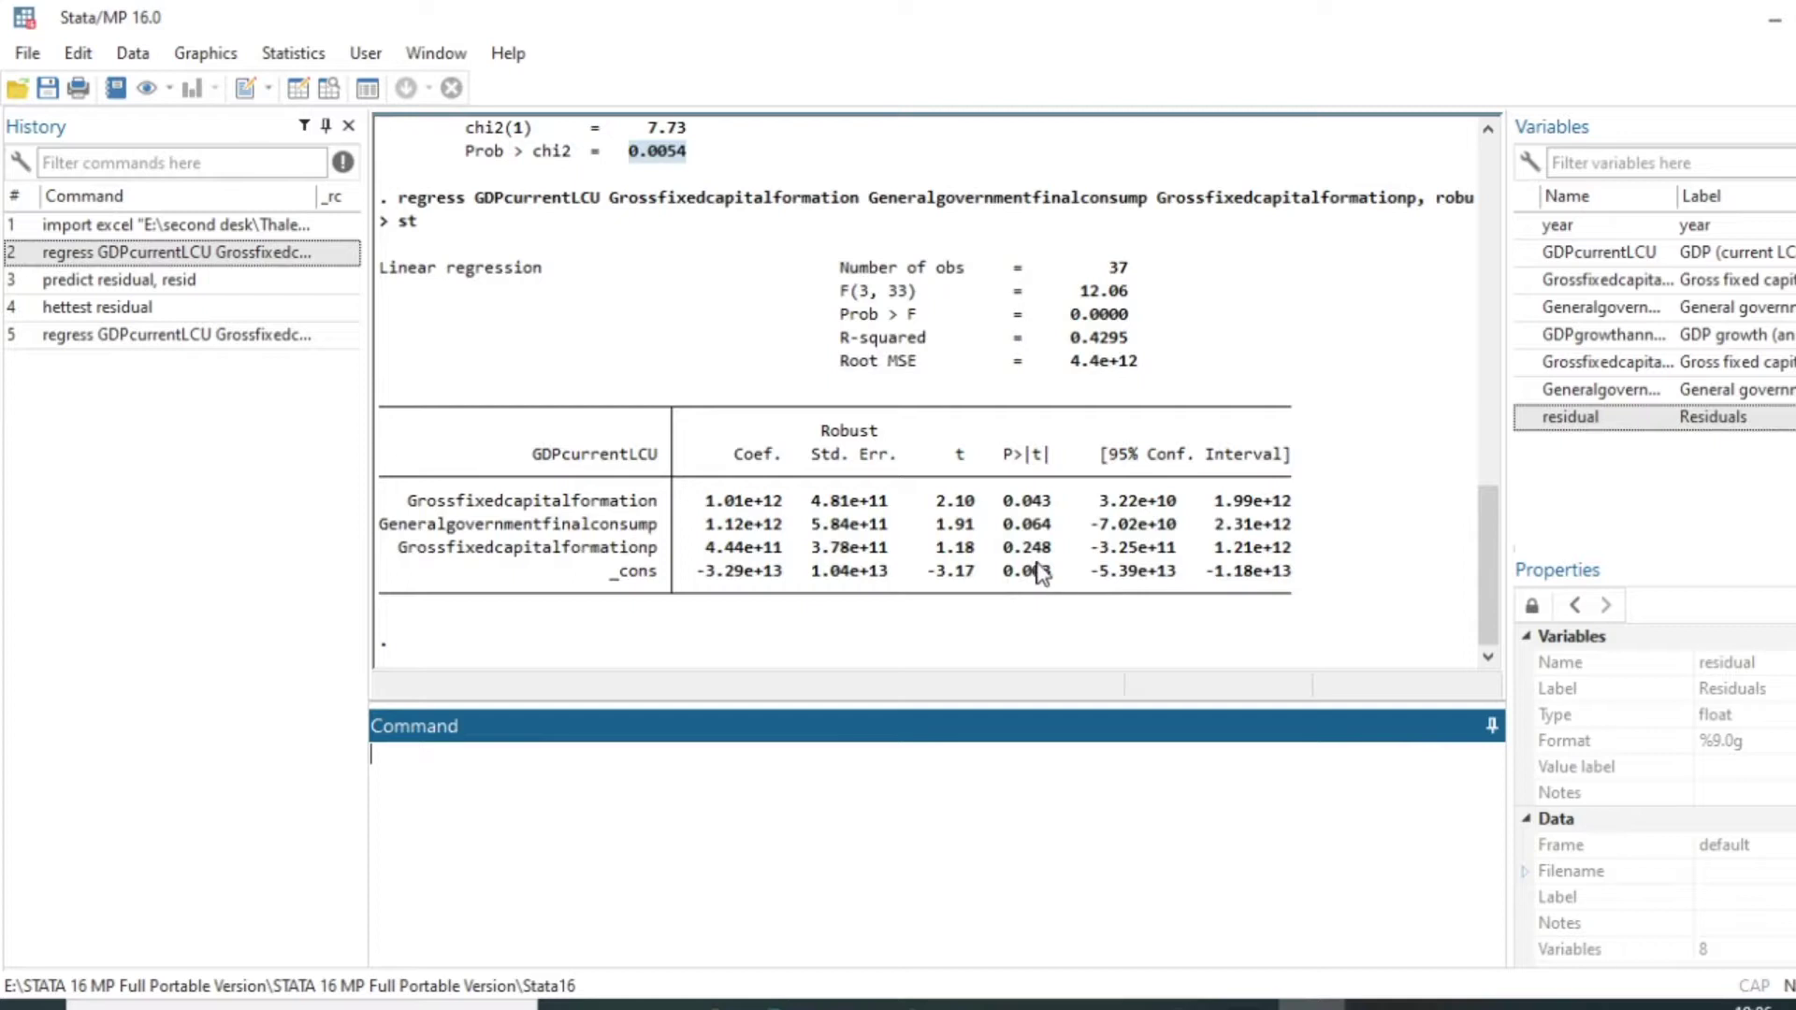
{"action": "scroll", "coordinate": [1051, 569], "scroll_direction": "up", "scroll_amount": 6}
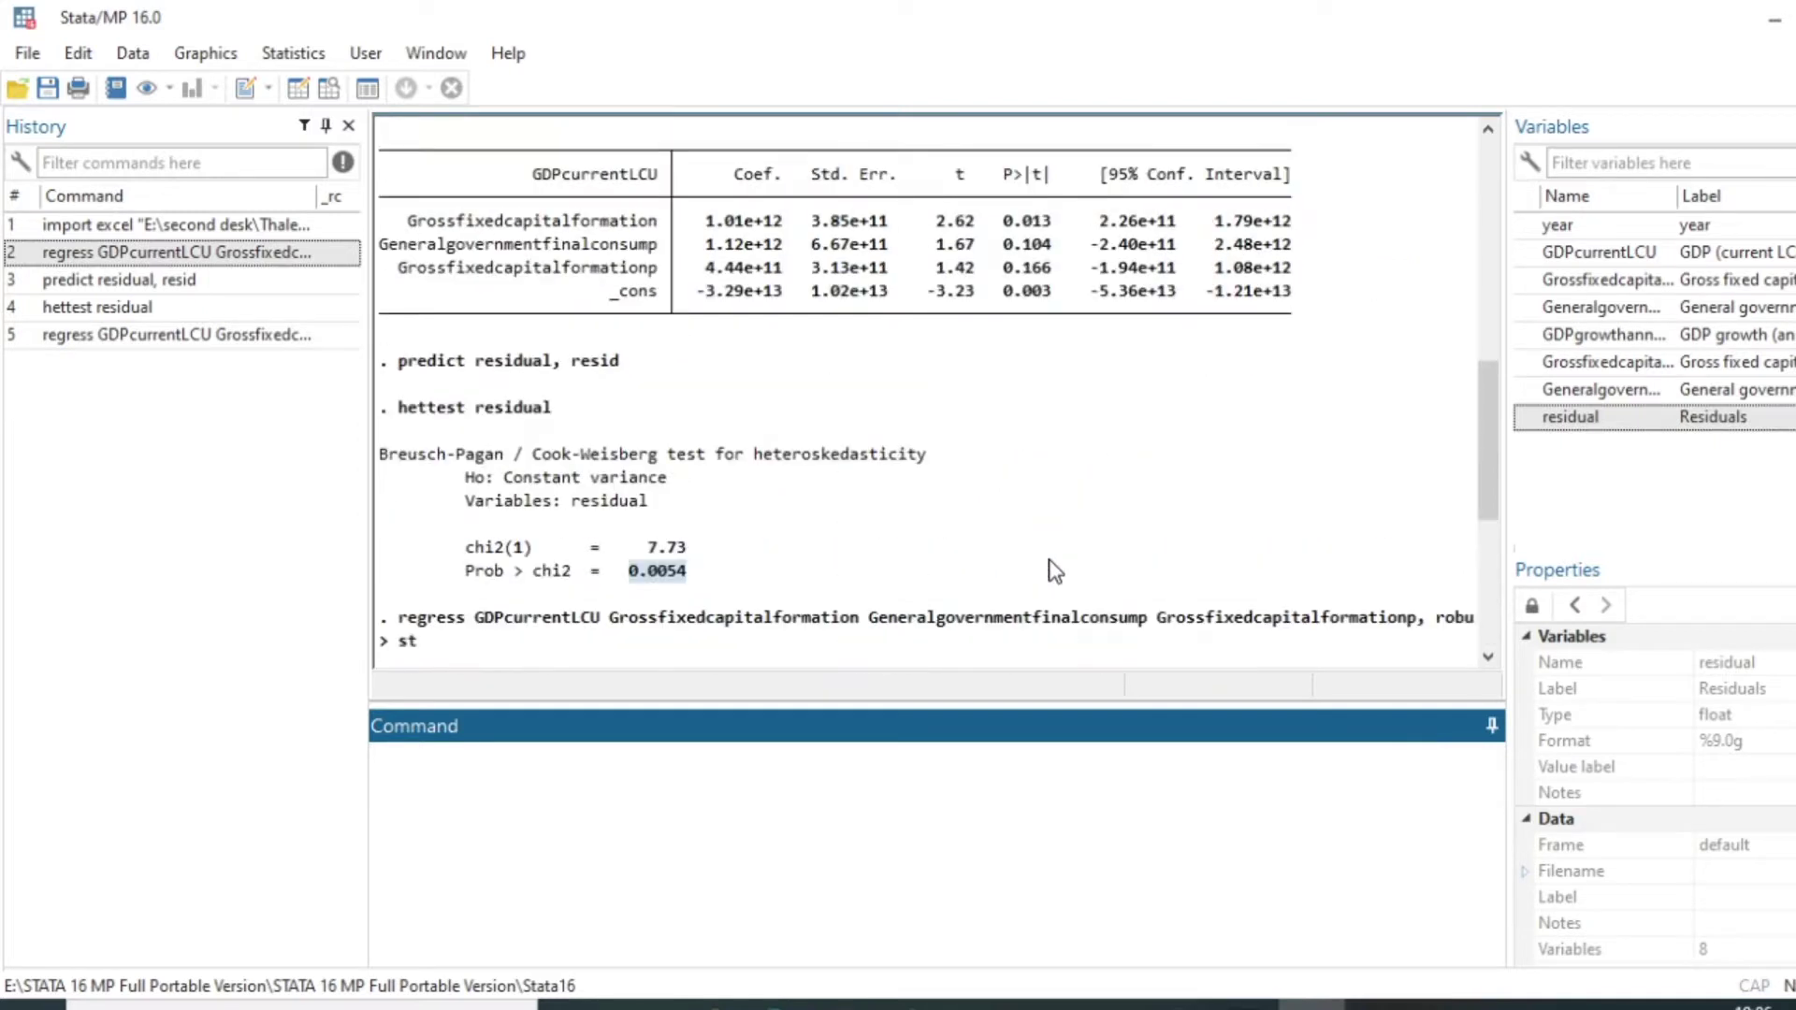
{"action": "scroll", "coordinate": [1047, 501], "scroll_direction": "down", "scroll_amount": 5}
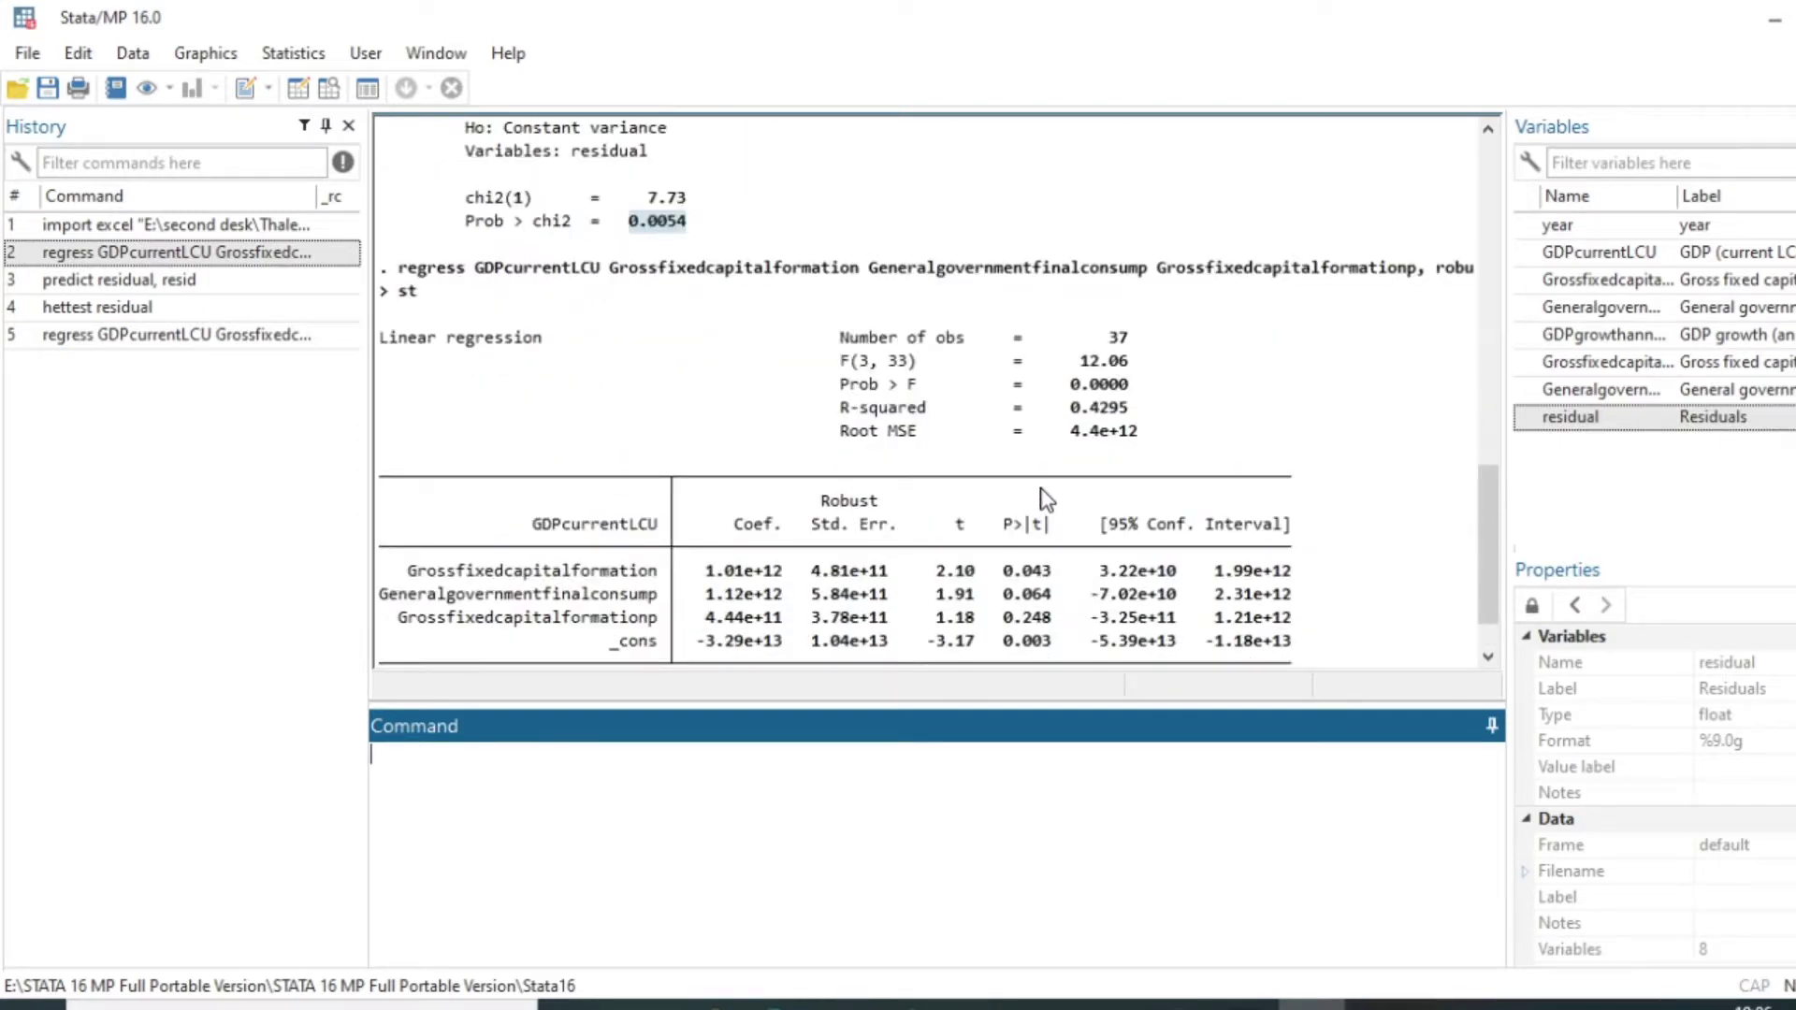
{"action": "left_click", "coordinate": [1017, 574]}
{"action": "left_click_drag", "start_coordinate": [1017, 574], "coordinate": [1056, 636]}
{"action": "left_click", "coordinate": [1056, 633]}
{"action": "scroll", "coordinate": [1057, 629], "scroll_direction": "up", "scroll_amount": 7}
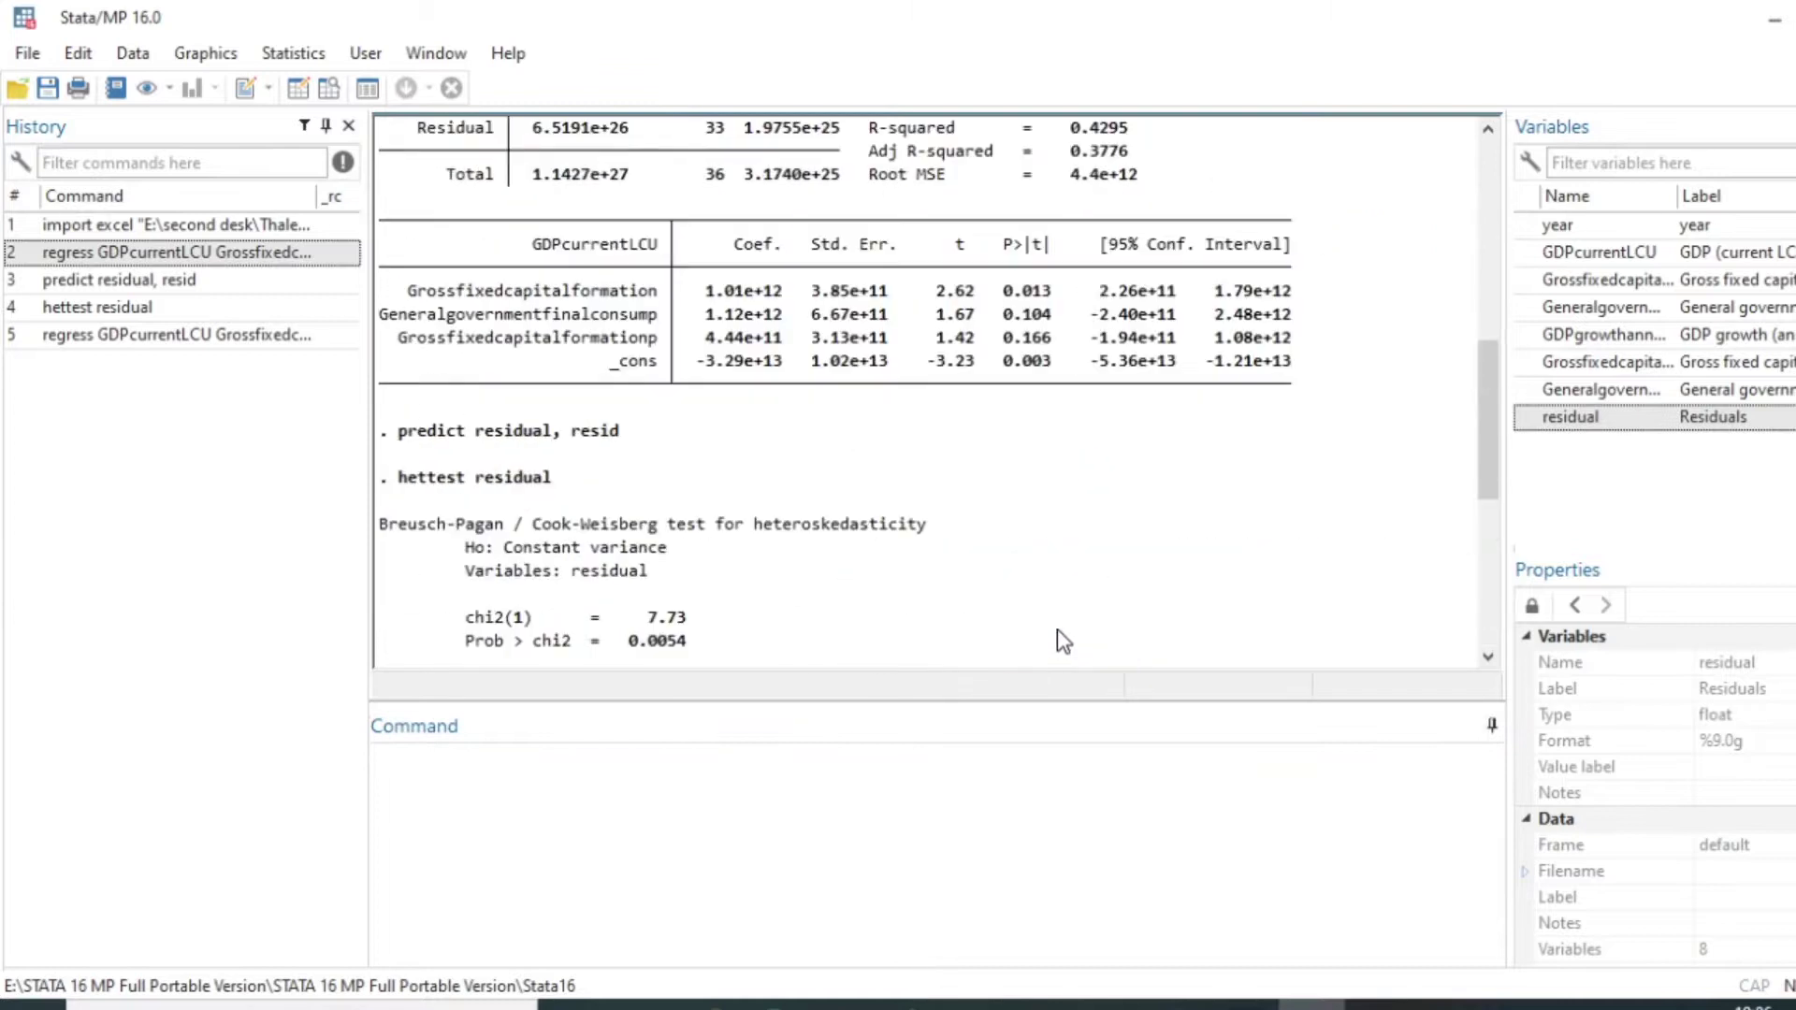
{"action": "scroll", "coordinate": [842, 454], "scroll_direction": "down", "scroll_amount": 6}
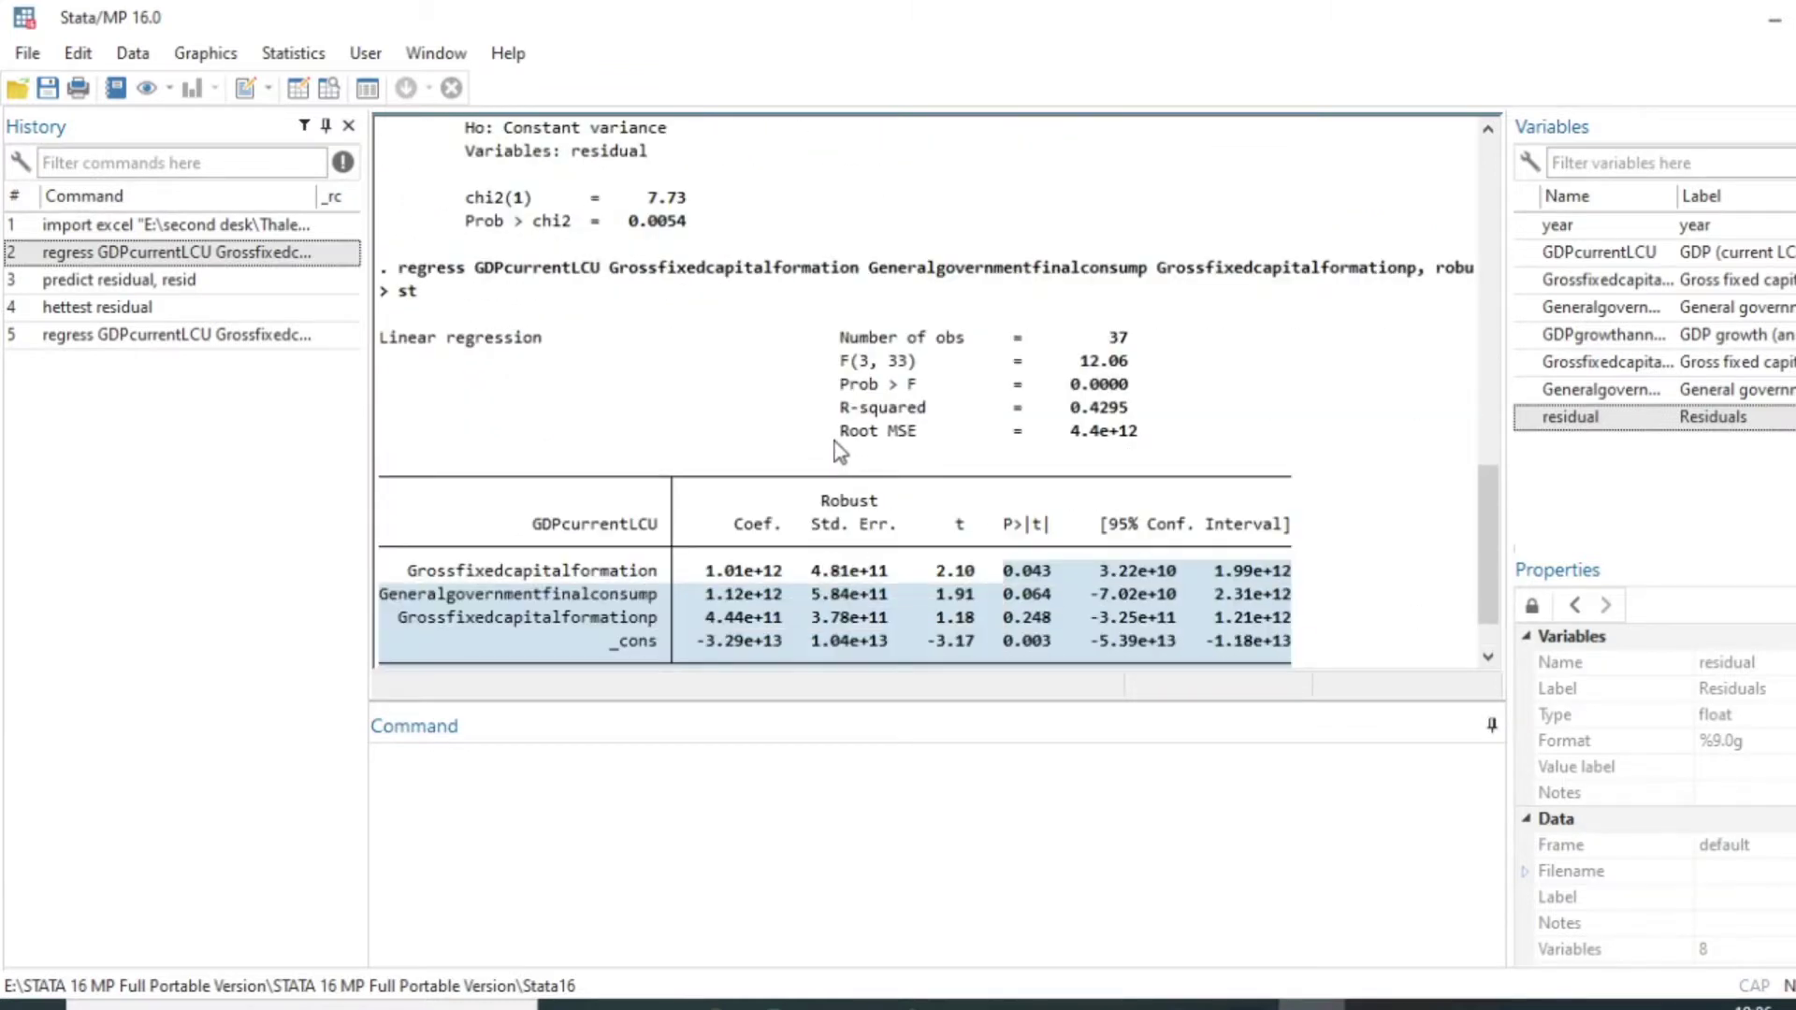
{"action": "scroll", "coordinate": [846, 618], "scroll_direction": "up", "scroll_amount": 6}
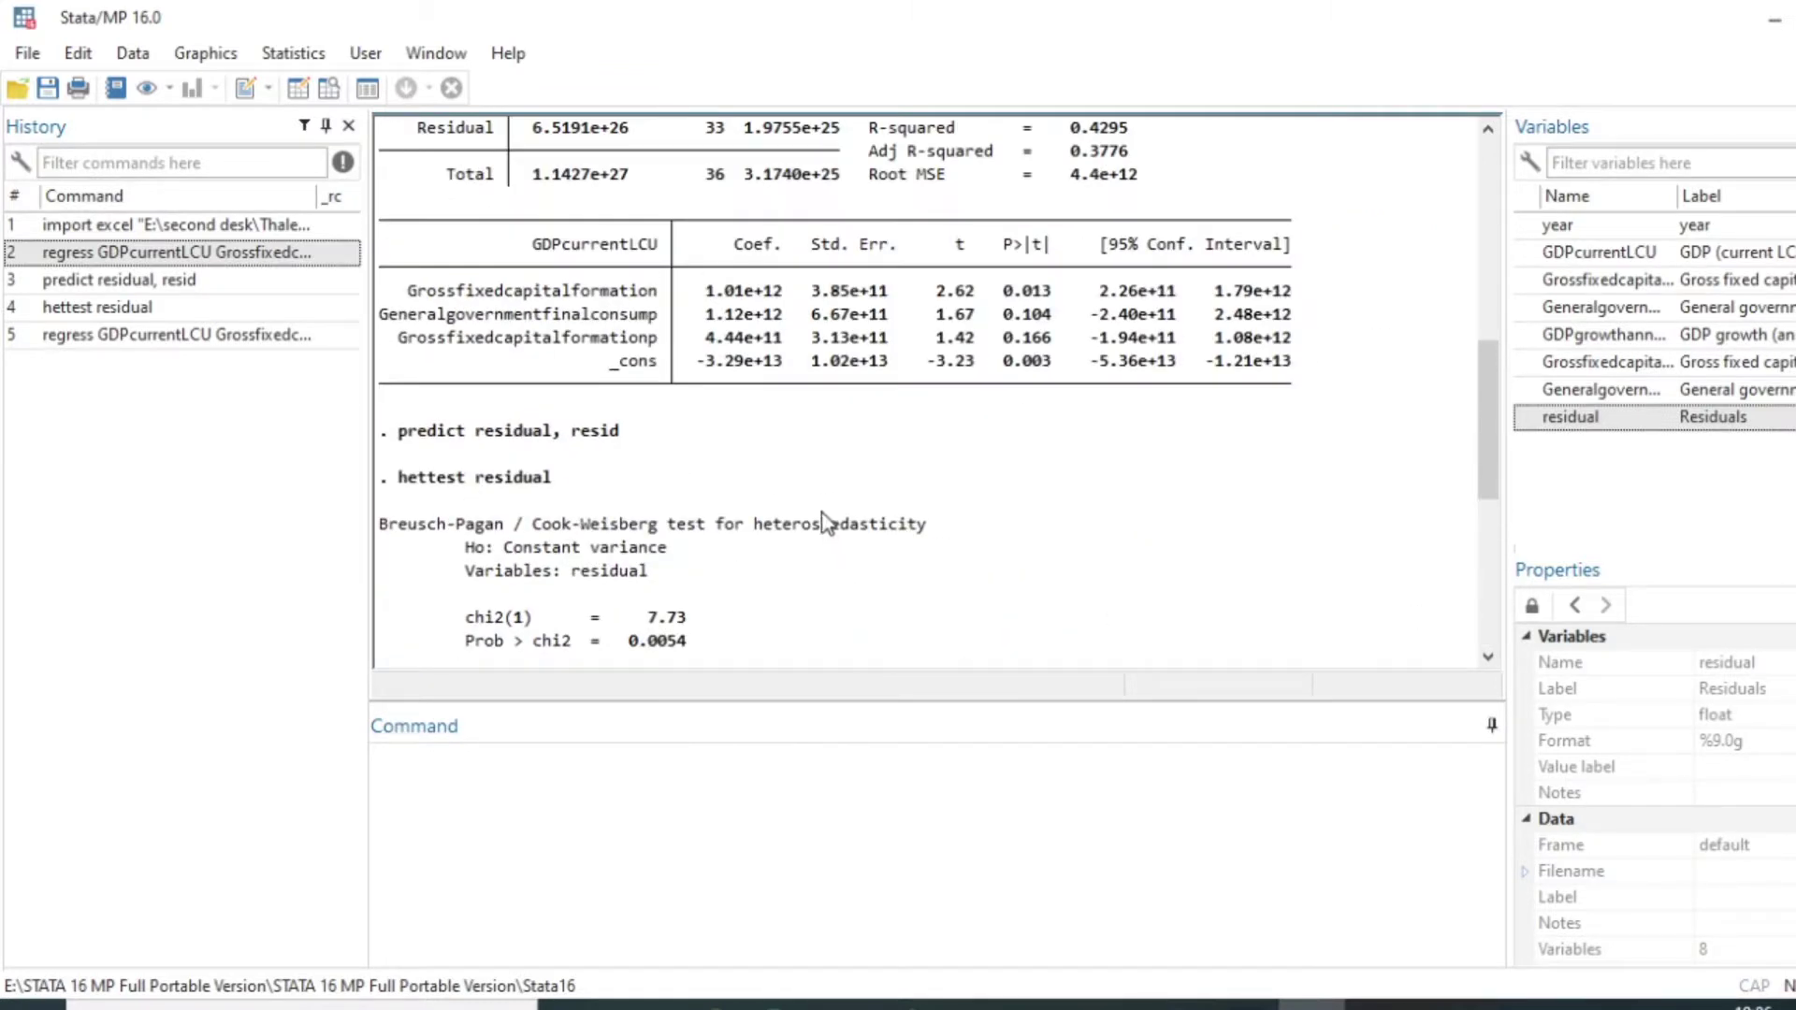
{"action": "scroll", "coordinate": [753, 401], "scroll_direction": "down", "scroll_amount": 7}
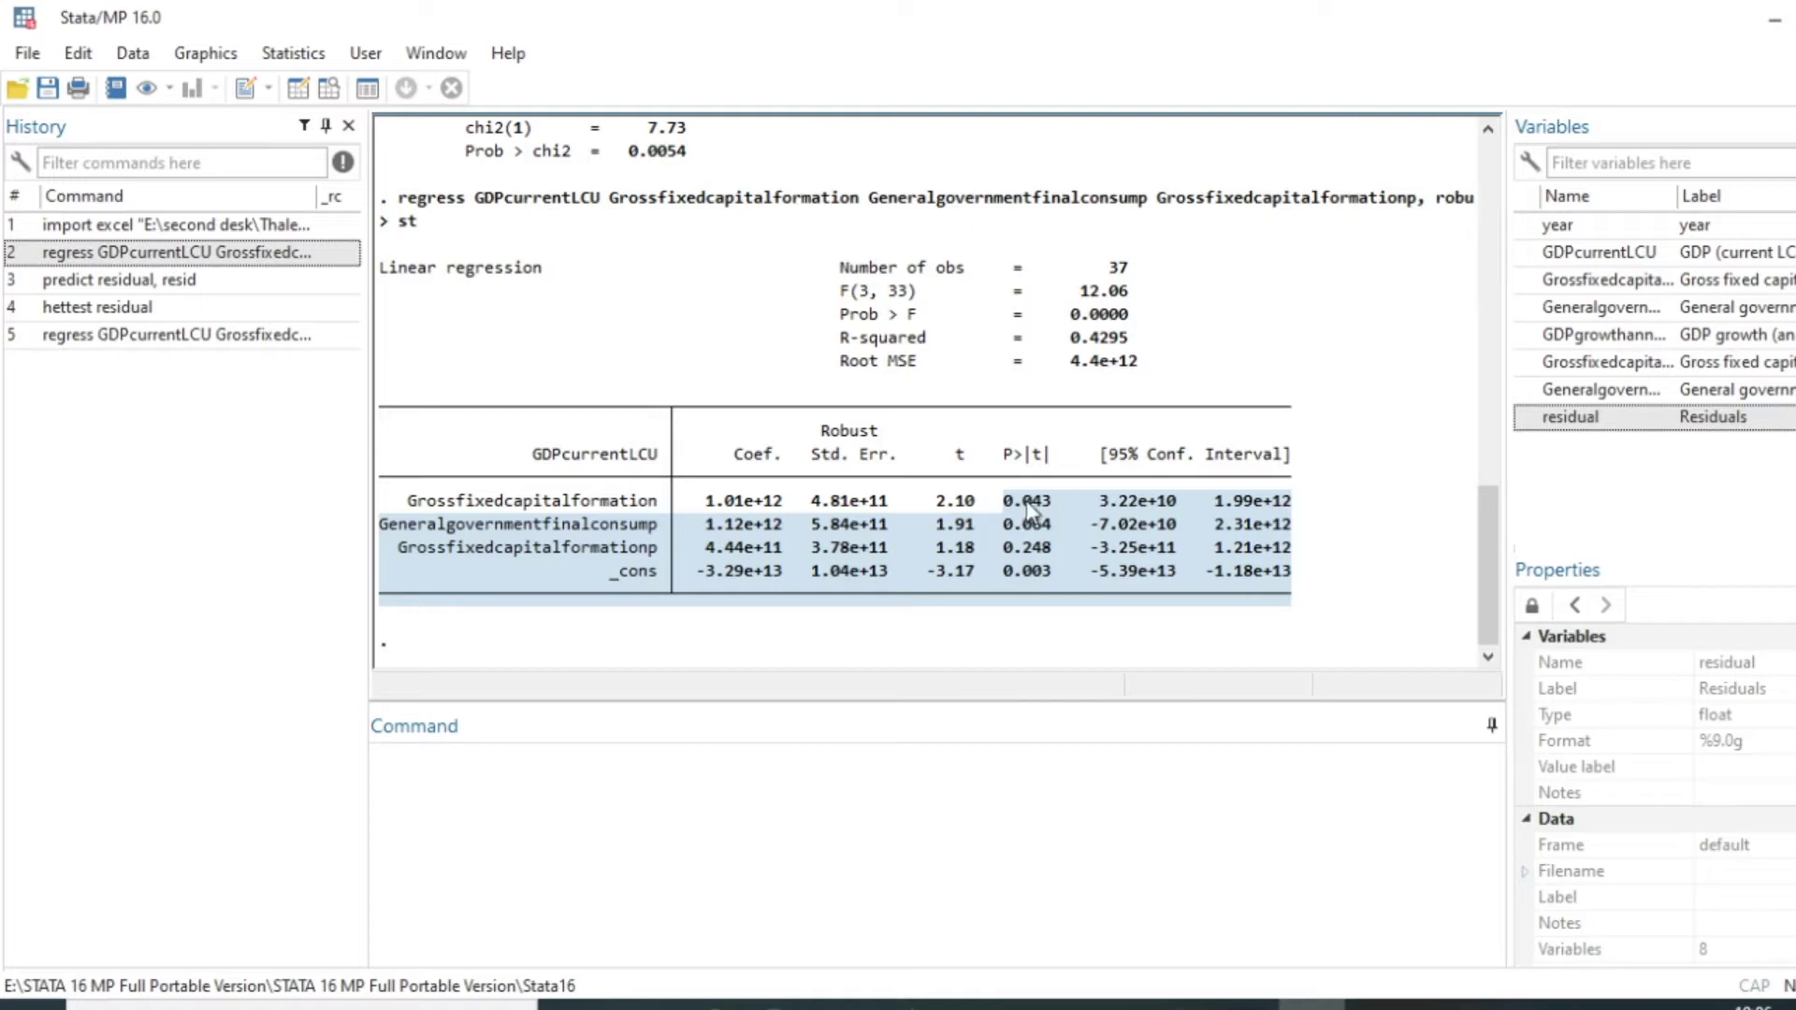
{"action": "left_click", "coordinate": [1374, 618]}
{"action": "scroll", "coordinate": [770, 489], "scroll_direction": "up", "scroll_amount": 2}
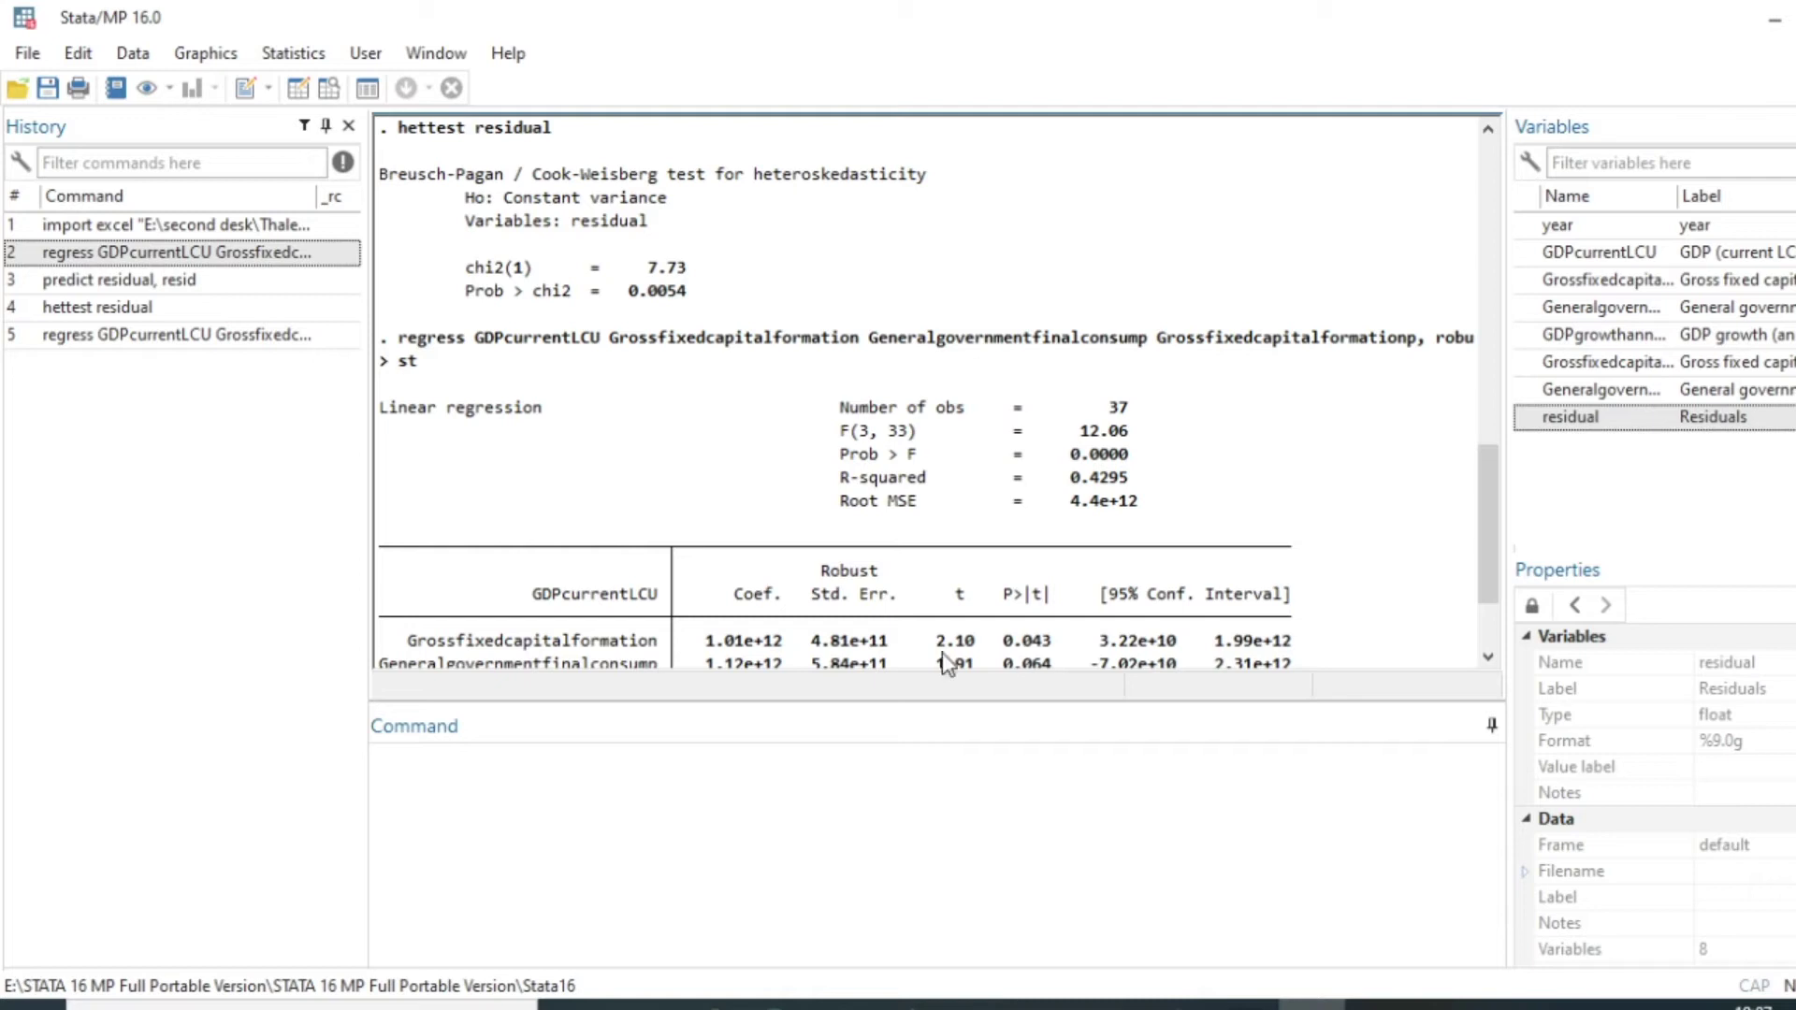
{"action": "scroll", "coordinate": [881, 464], "scroll_direction": "down", "scroll_amount": 2}
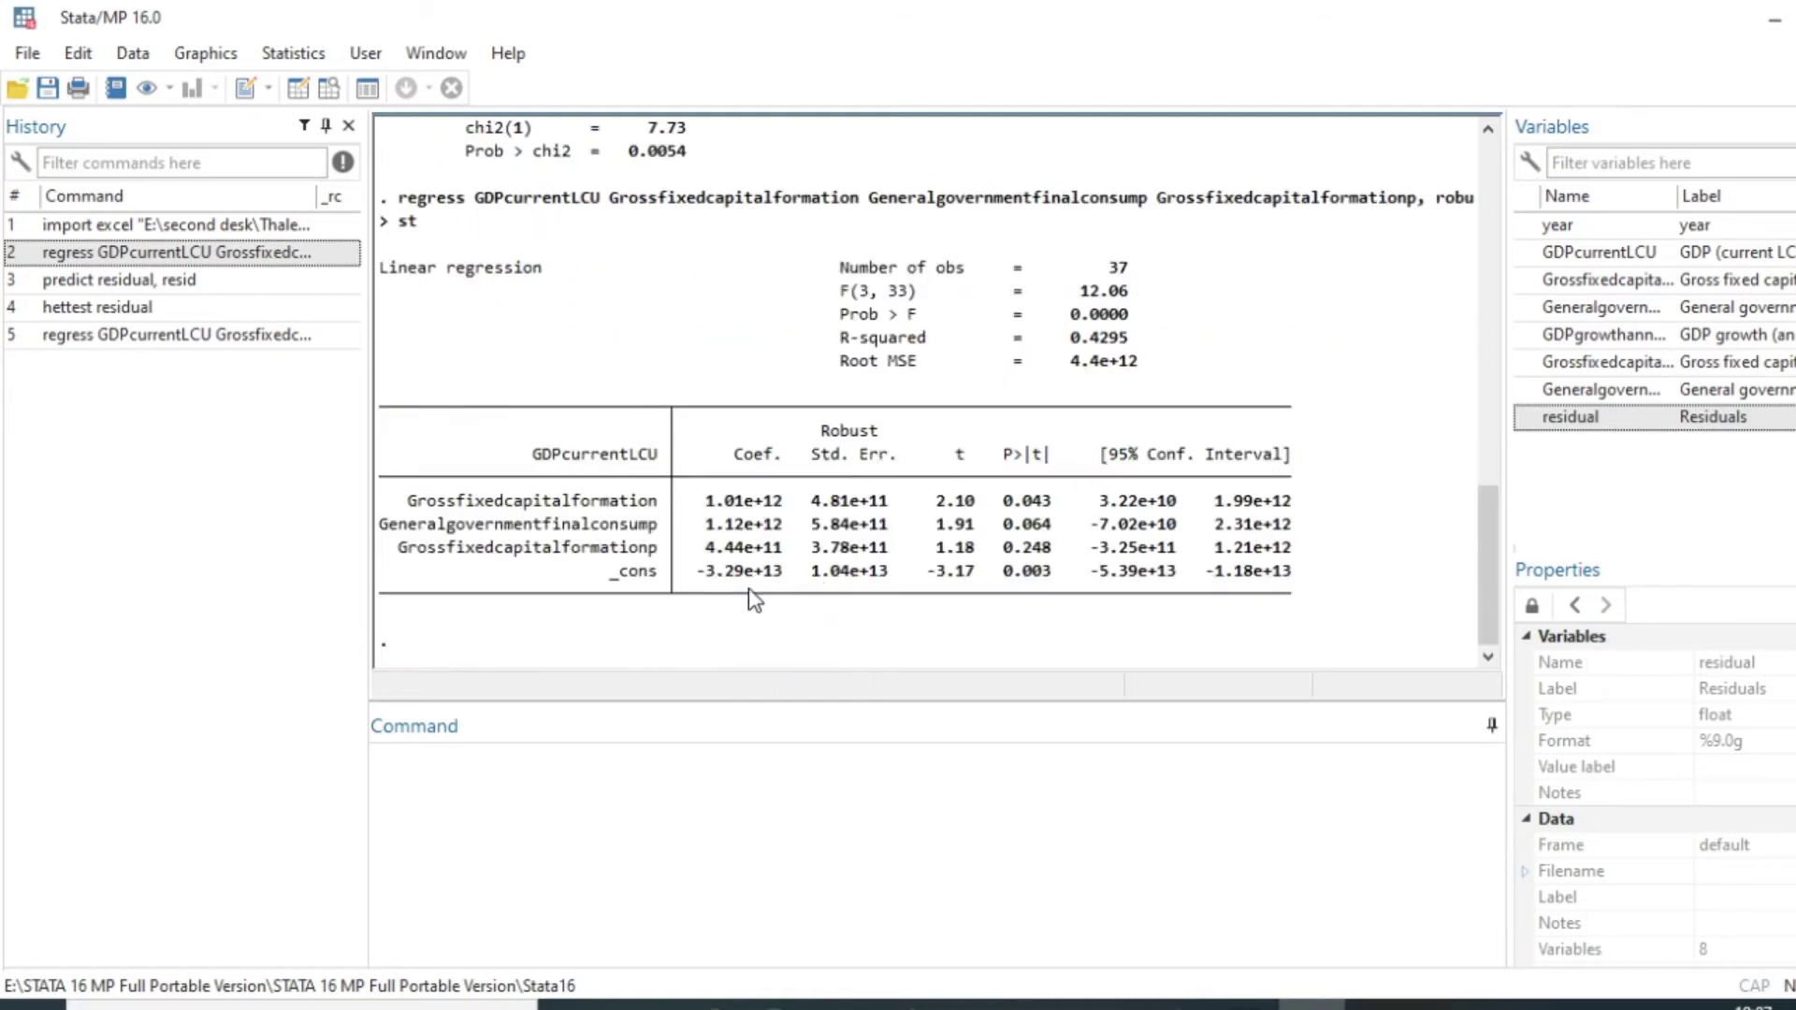